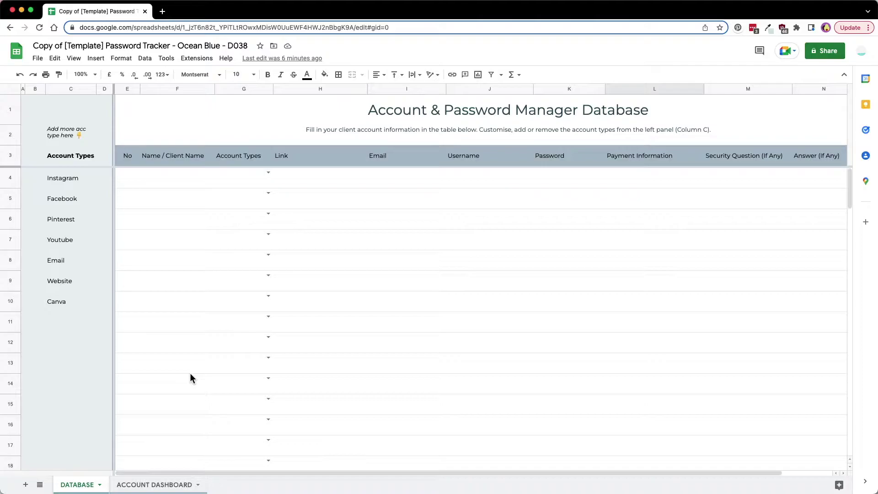
Check the dashboard's client name and account type dropdowns, then go back to DATABASE's account types list
left_click(150, 485)
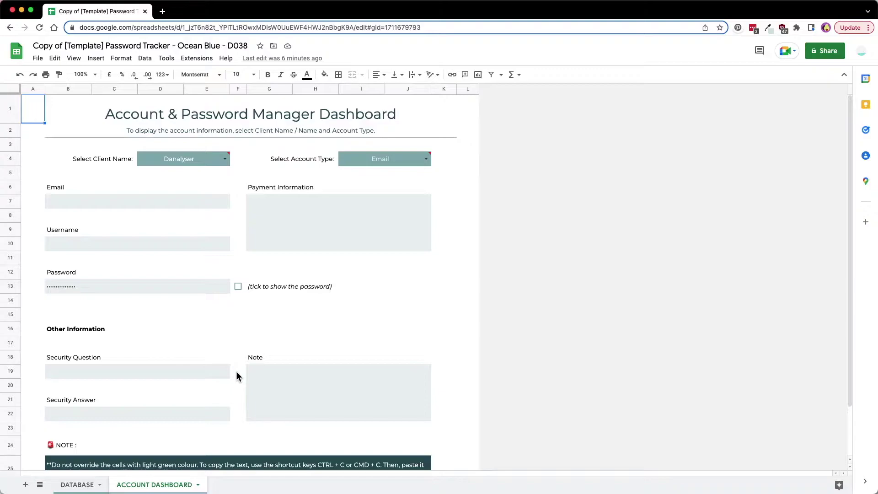
left_click(163, 158)
left_click(362, 163)
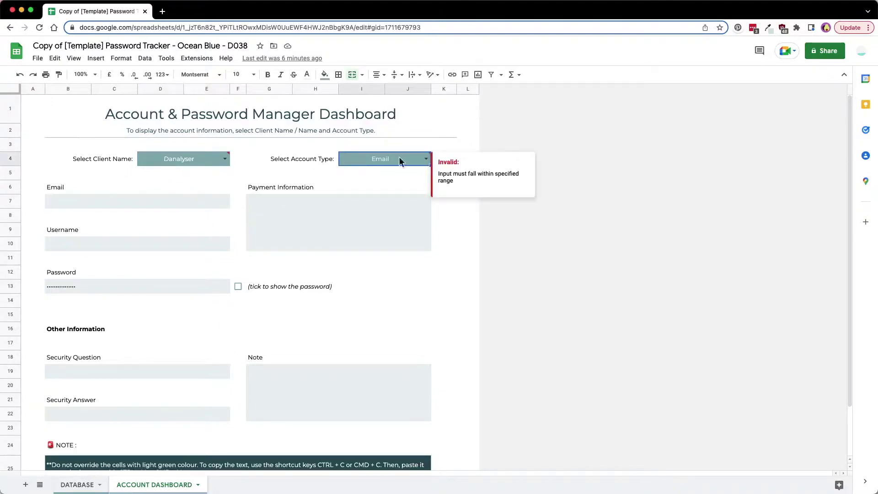
left_click(87, 485)
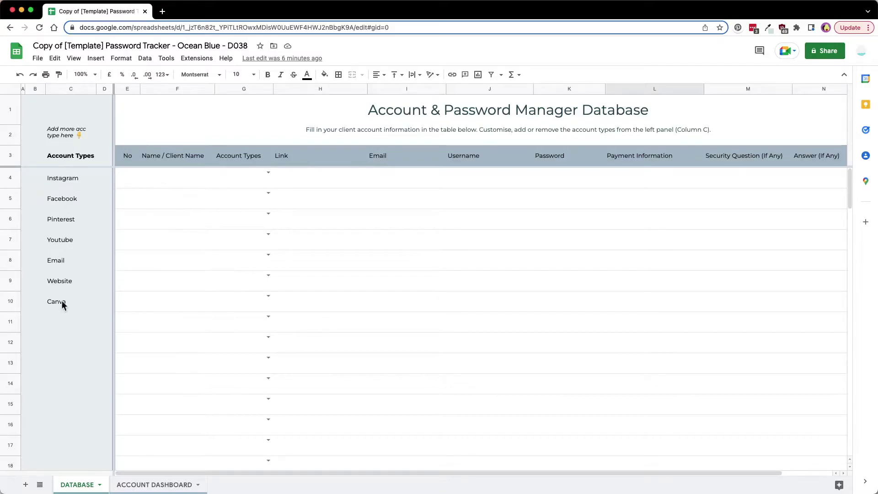
left_click(79, 181)
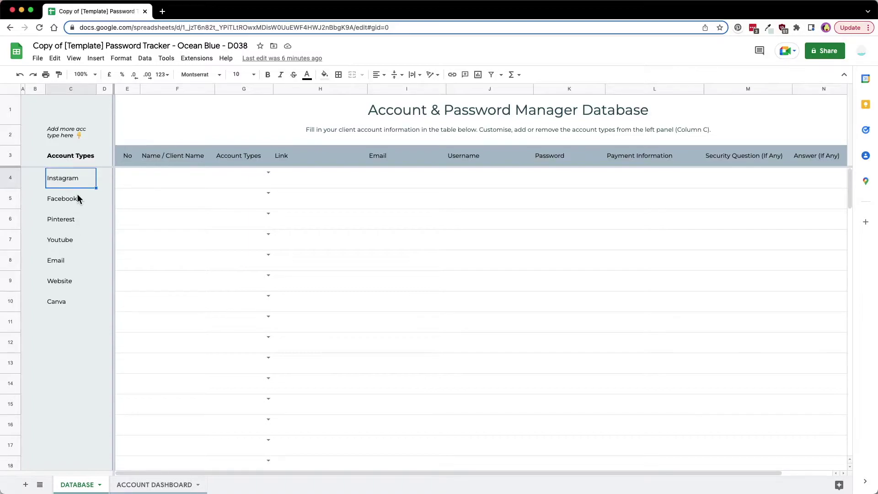
Fill row 4 with number 1, client Danalyser and account type Instagram
left_click(127, 182)
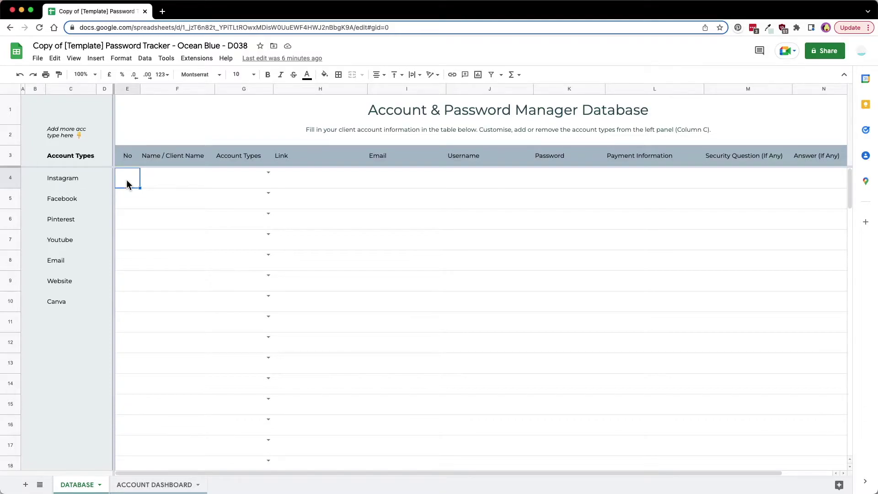
type("1")
key("Tab")
type("Danalyser")
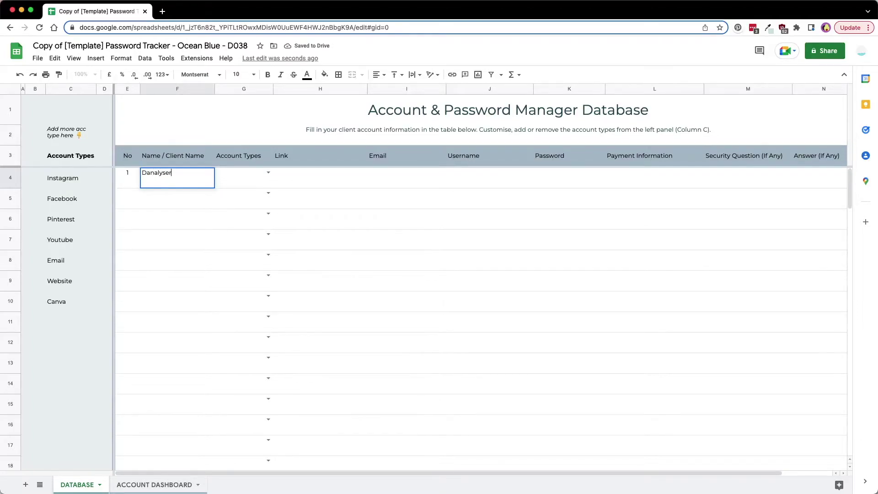
key("Tab")
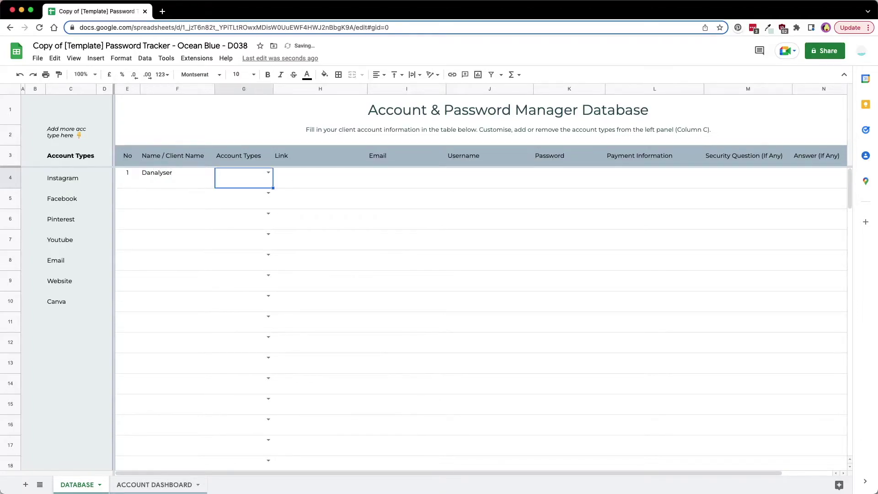
left_click(269, 173)
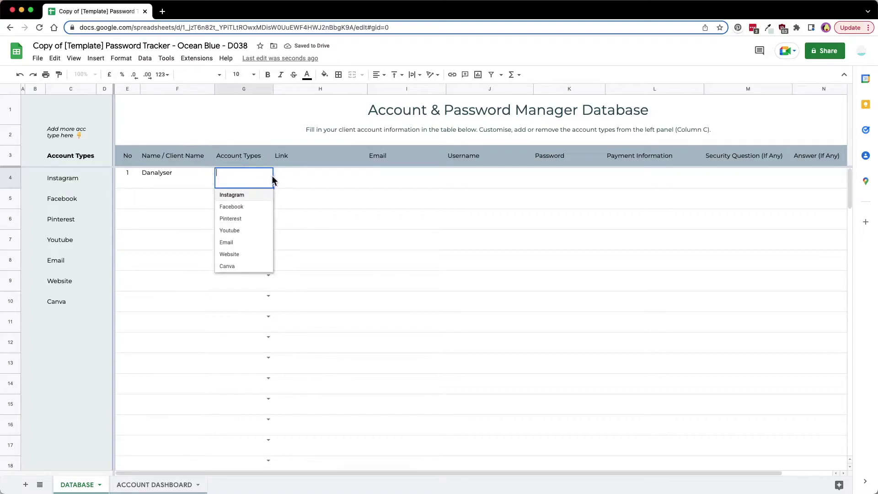
left_click(241, 196)
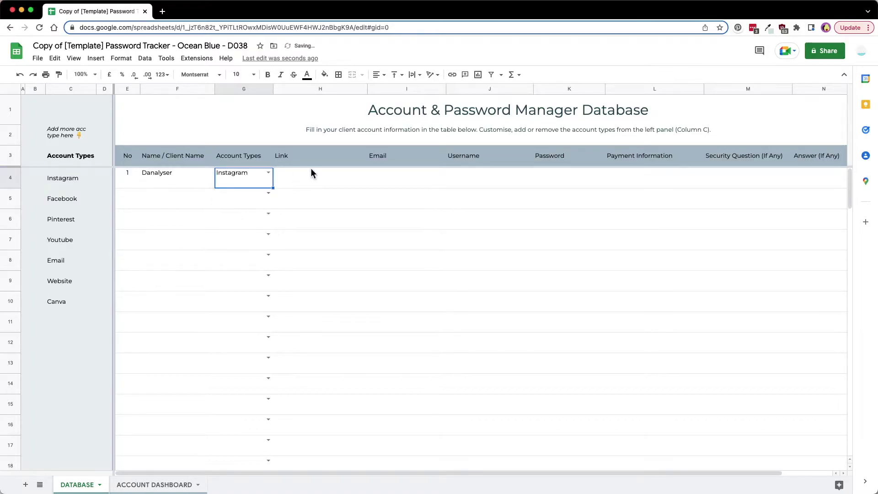
Enter the client's Instagram profile link in H4
left_click(307, 178)
type("www")
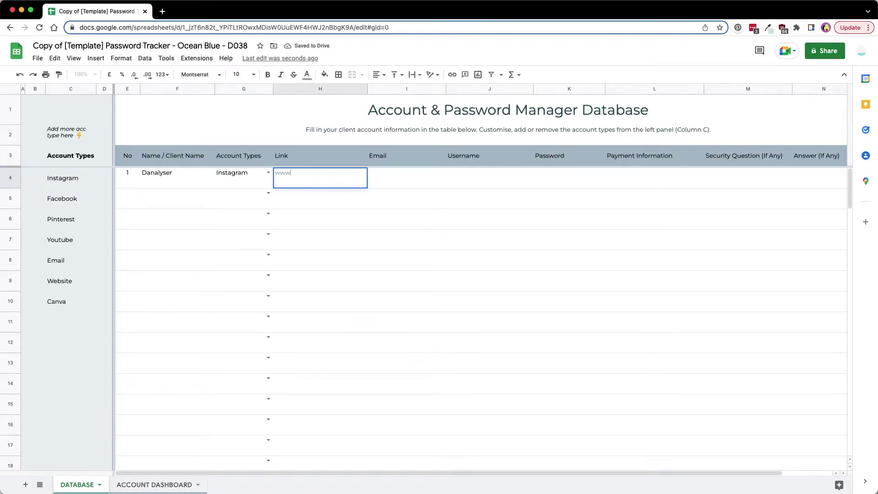
type(".danaly")
key("BackSpace")
key("BackSpace")
key("BackSpace")
key("BackSpace")
key("BackSpace")
key("BackSpace")
type("instagram.com/danalyser8")
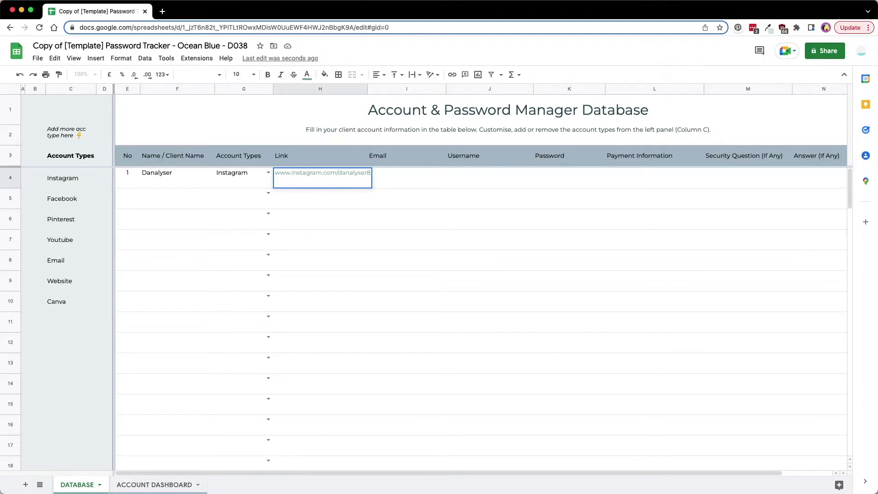
key("Return")
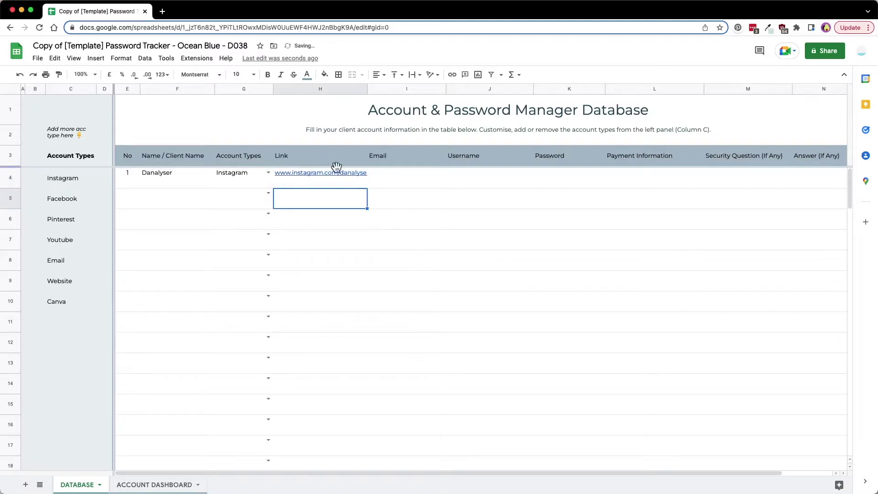
Make the H4 link text grey-teal
left_click(350, 175)
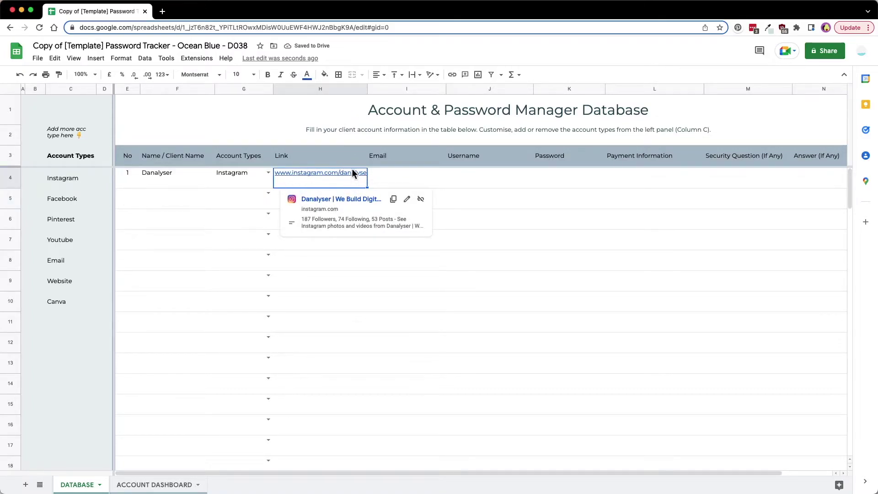
left_click(307, 75)
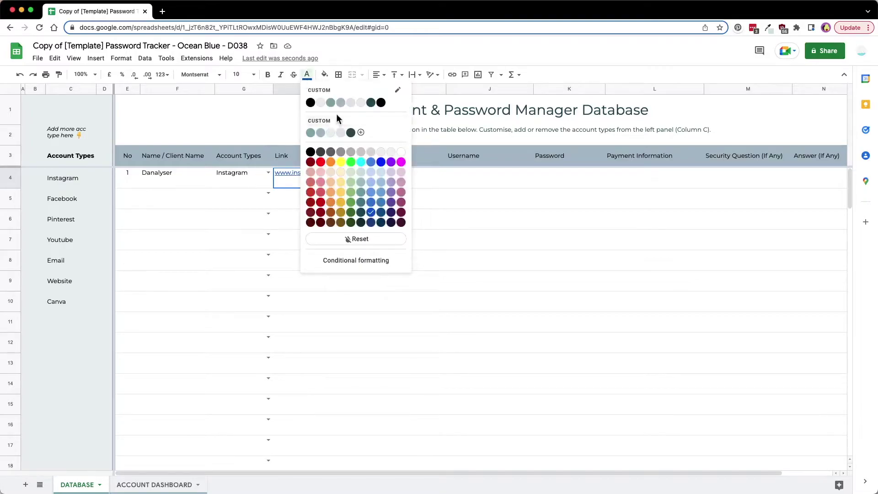
left_click(310, 133)
Fill in row 1's e-mail, username and password, leaving Payment Information blank
left_click(409, 177)
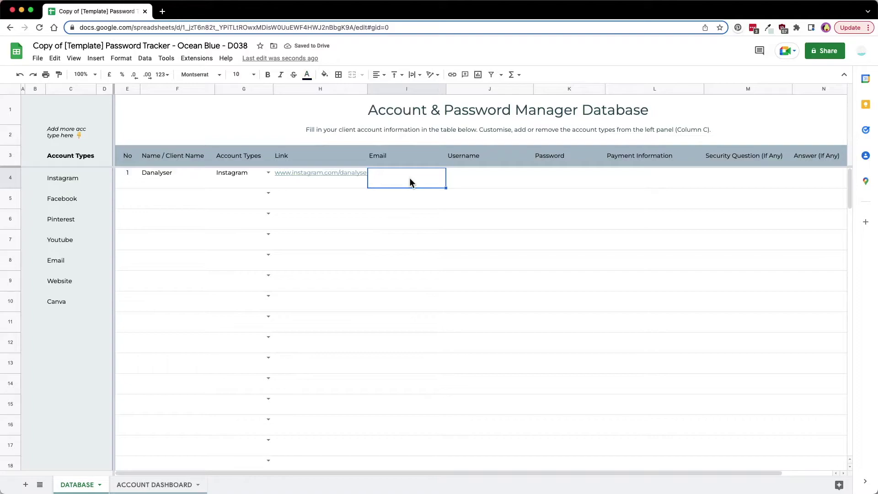
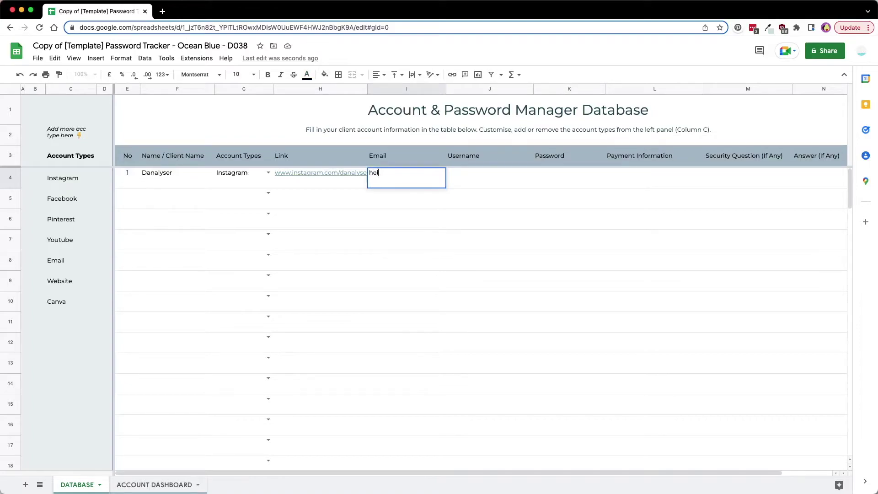
key("Tab")
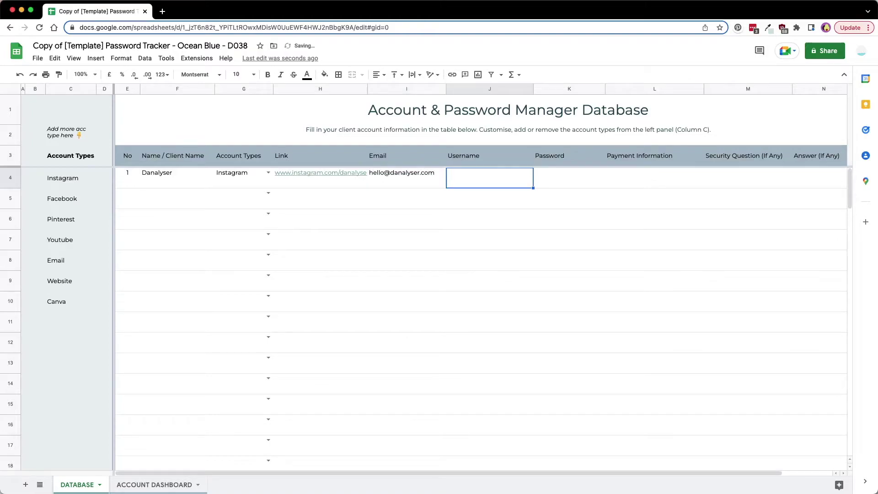
type("danalyser")
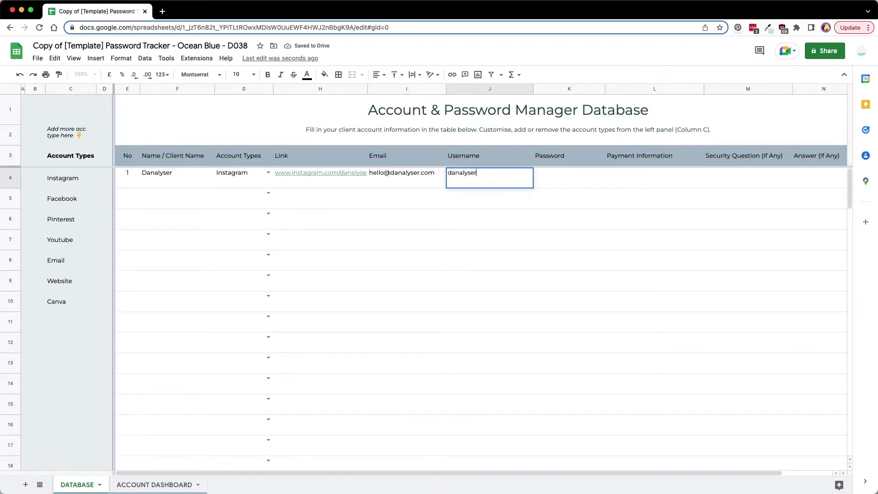
key("Tab")
type("pwd123***")
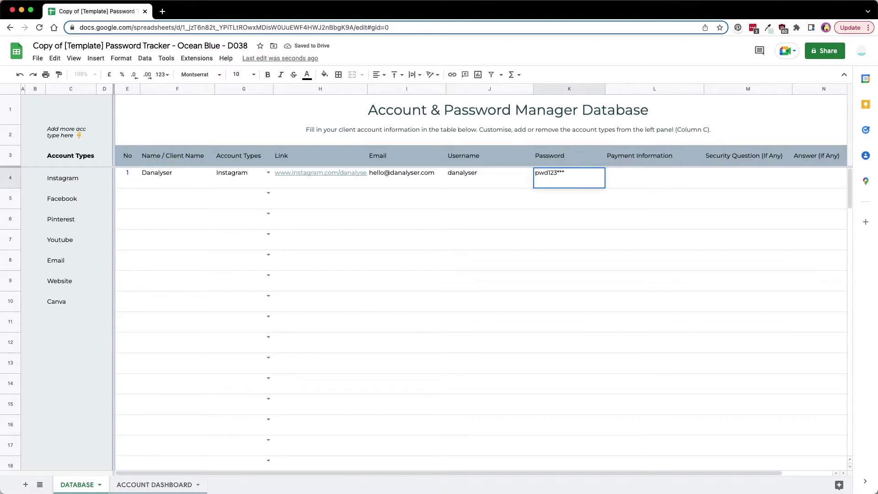
key("Tab")
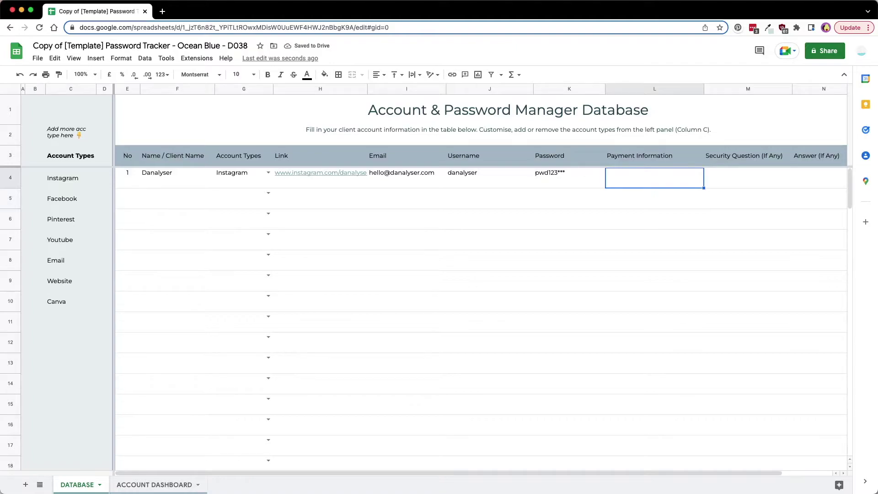
key("Tab")
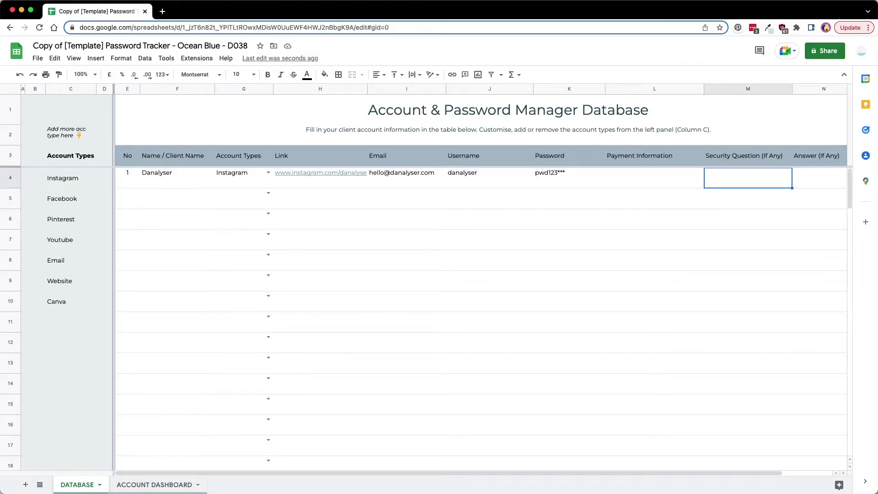
Add the security question 'What colour do you like?' with answer Blue
type("W")
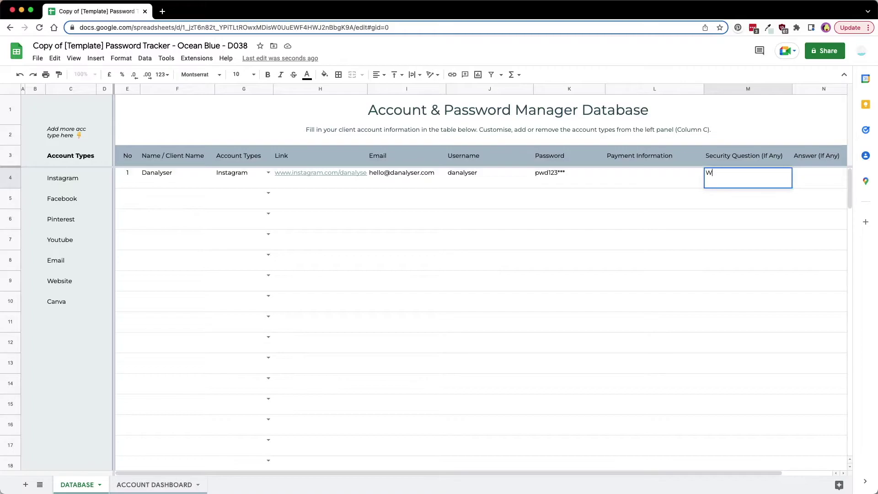
type("hat")
type("colour do you like?")
key("Tab")
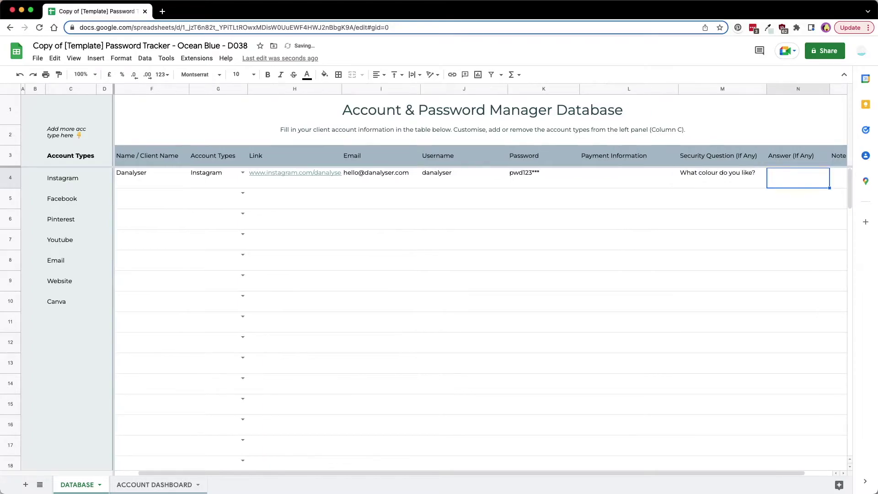
type("Blue")
key("Tab")
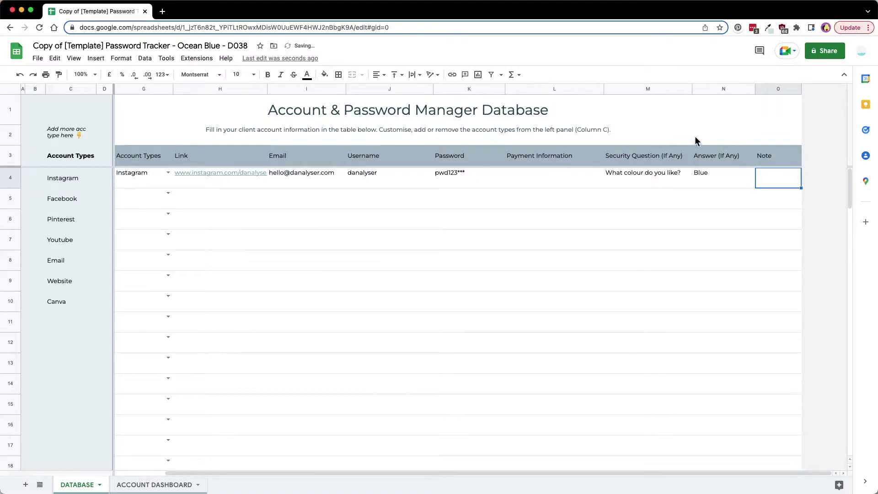
double_click(785, 183)
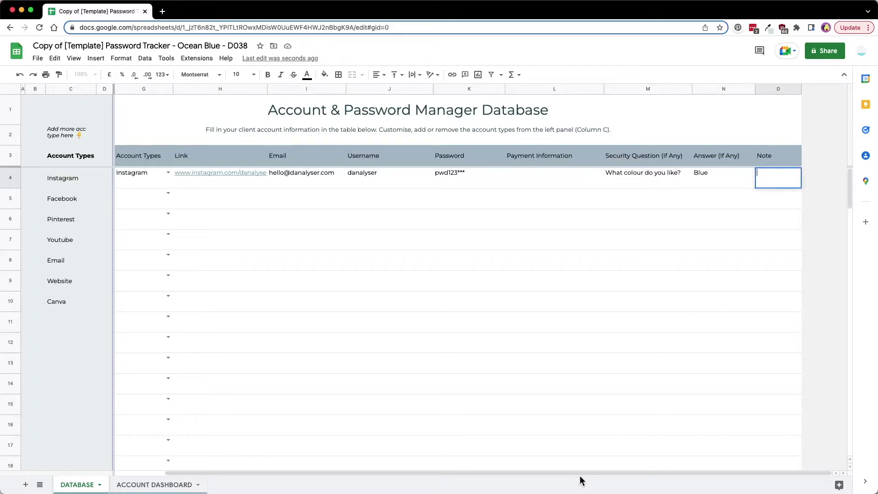
left_click_drag(573, 474, 508, 474)
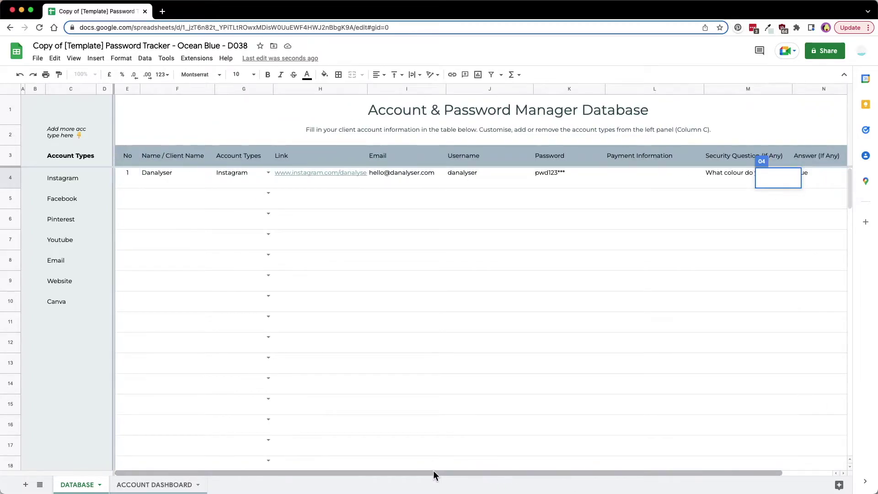
Start row 2 with number 2, client Danalyser and account type Facebook
left_click(130, 200)
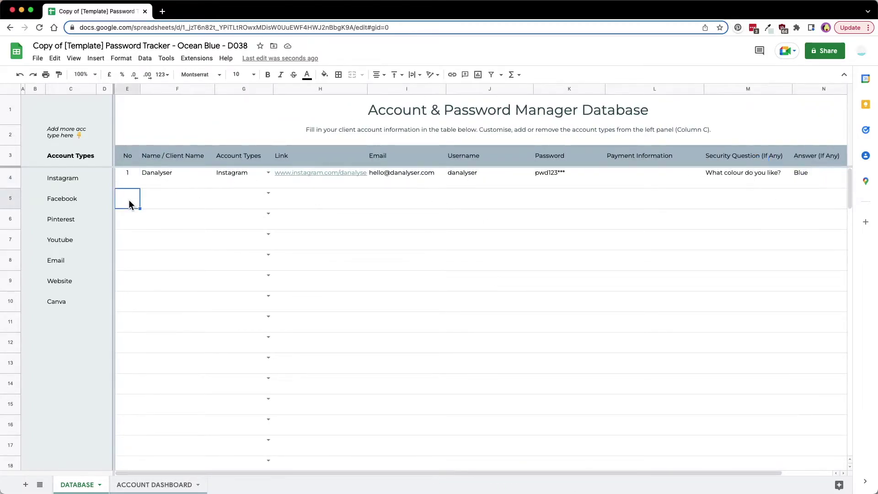
type("2")
key("Tab")
type("Danalyser")
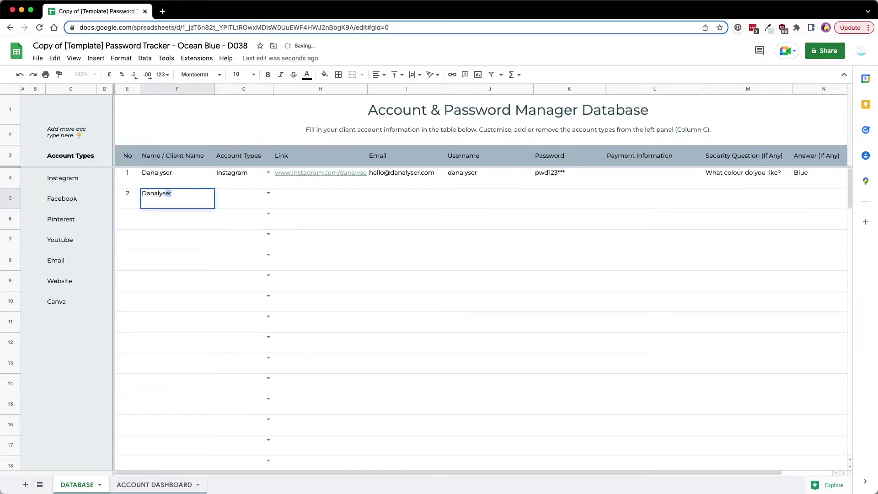
key("Tab")
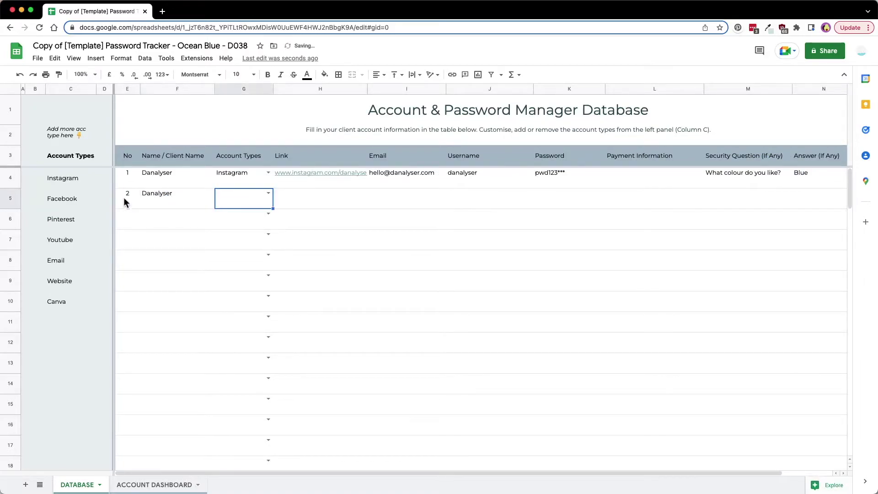
left_click(270, 194)
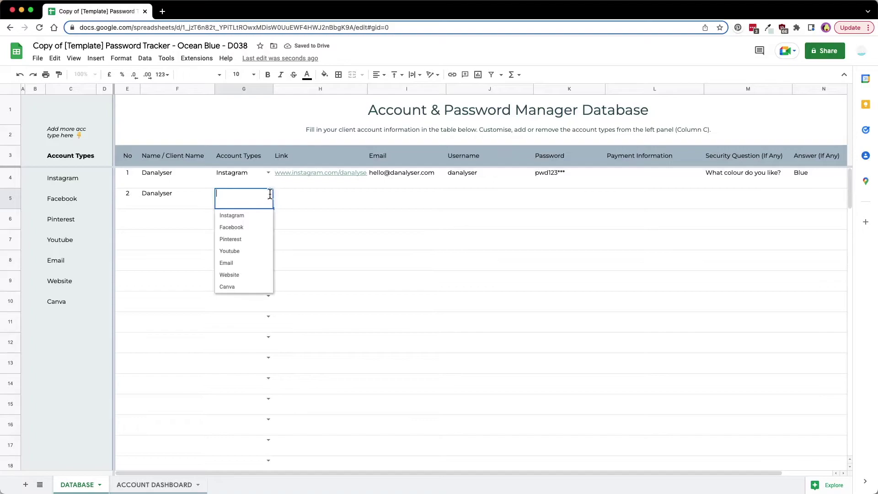
left_click(270, 228)
Enter the Danalyser Facebook page link for row 2 and move to the following rows
left_click(301, 199)
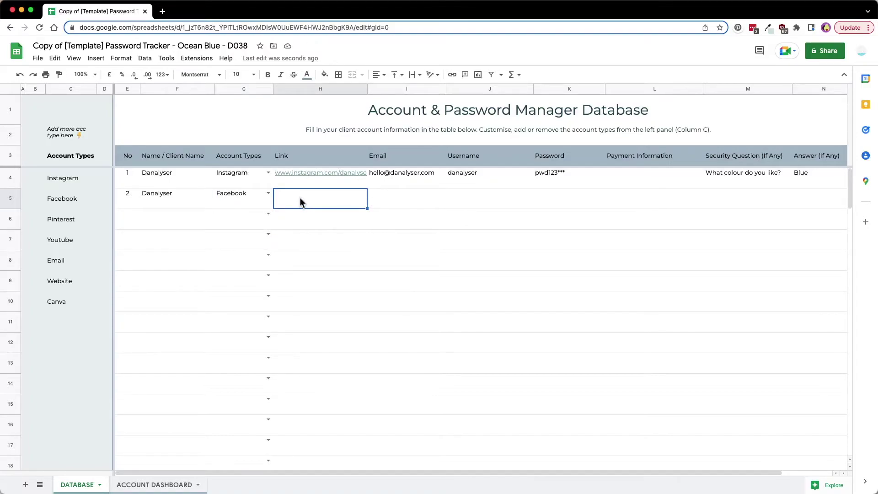
type("www.facebook.com/danalyser")
key("Tab")
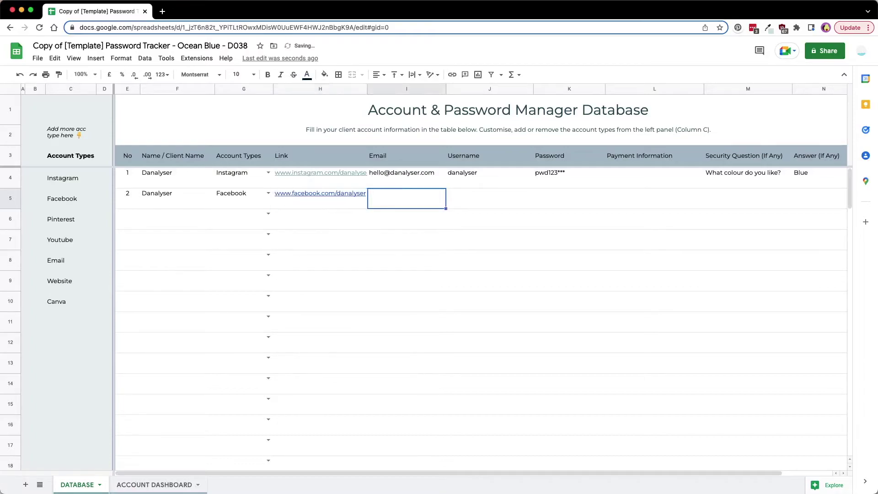
key("Left")
key("Down")
key("Down")
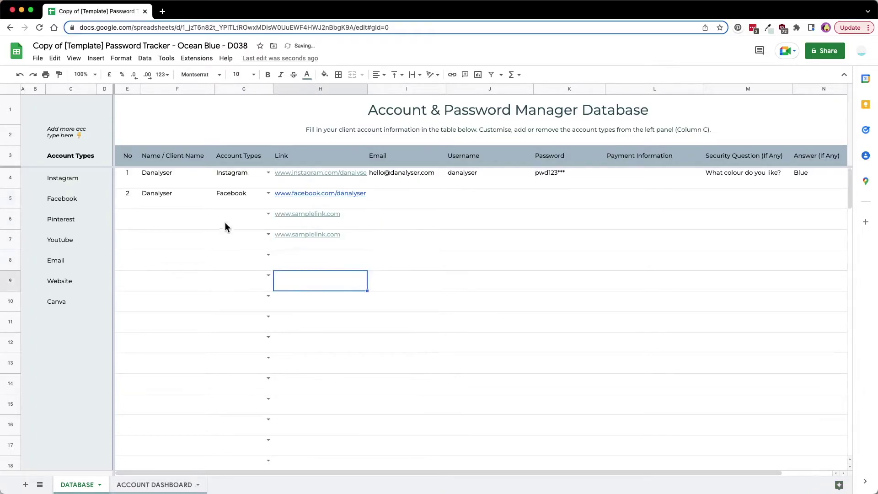
left_click(228, 219)
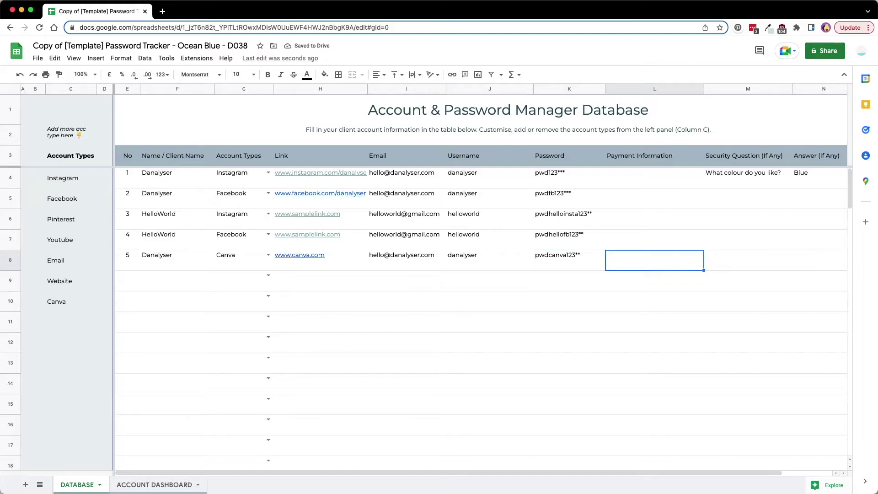
Record the Canva payment as $200 paid, subscription starting 1st April 2022
type("$200")
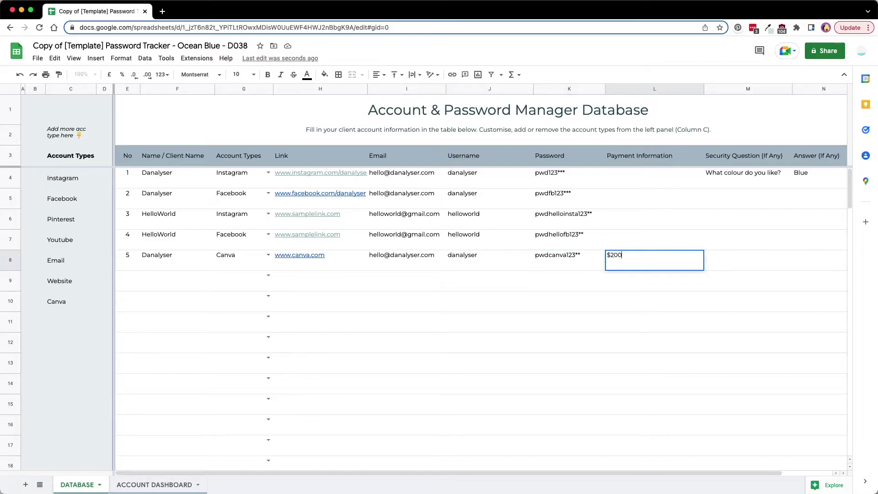
type(" paid. Subscri")
type("ption starts a on 1")
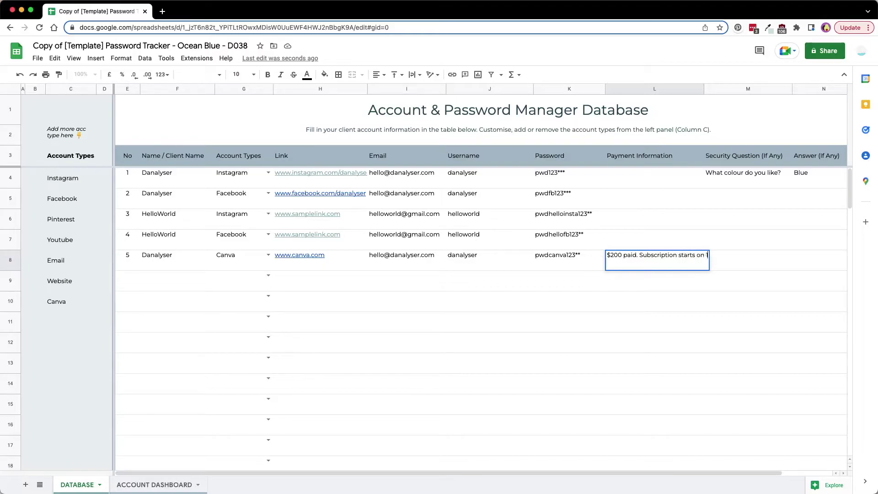
type("st April 2022.")
key("Return")
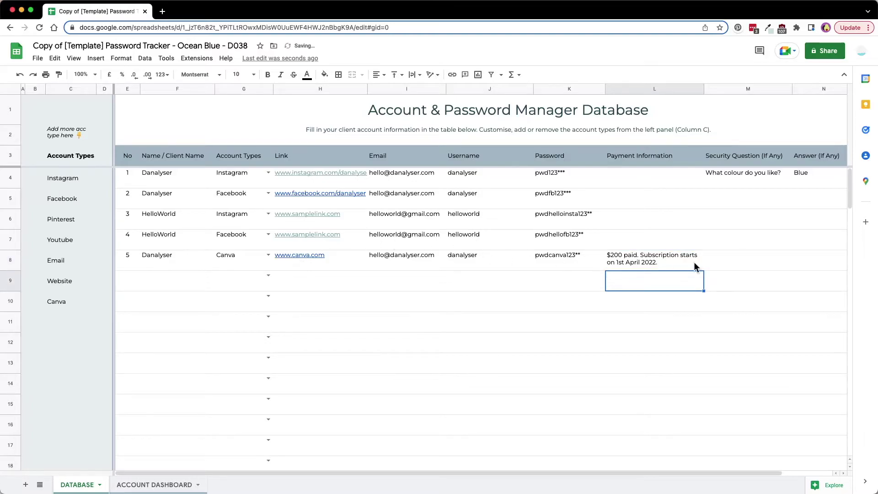
Add the note 'Renew on 31st April 2023.' to the Canva row
scroll(351, 470, "right", 3)
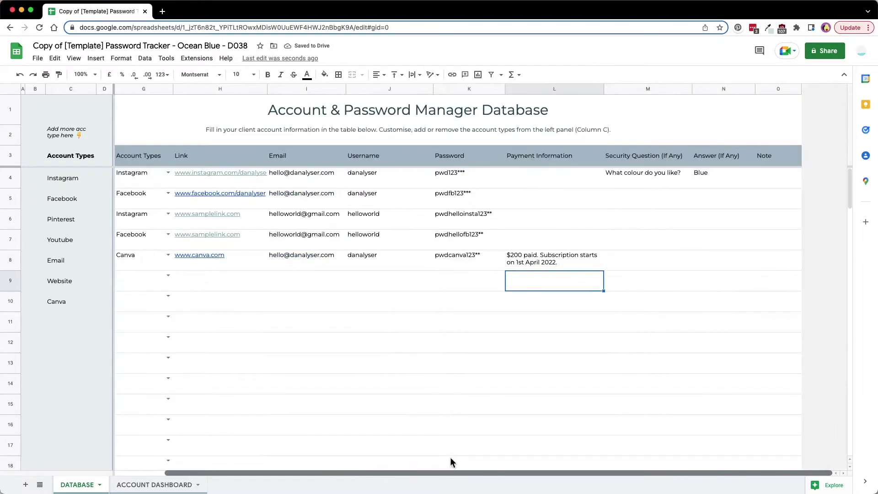
left_click(758, 268)
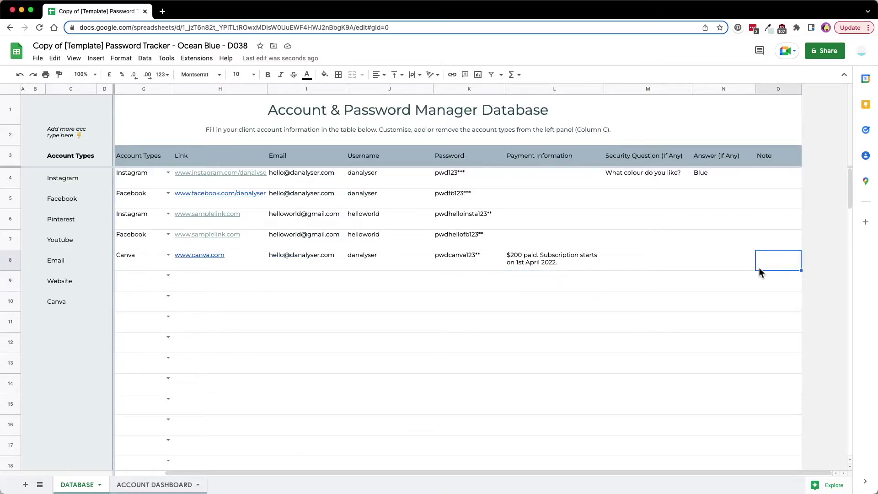
type("Renew on 31st April 2023")
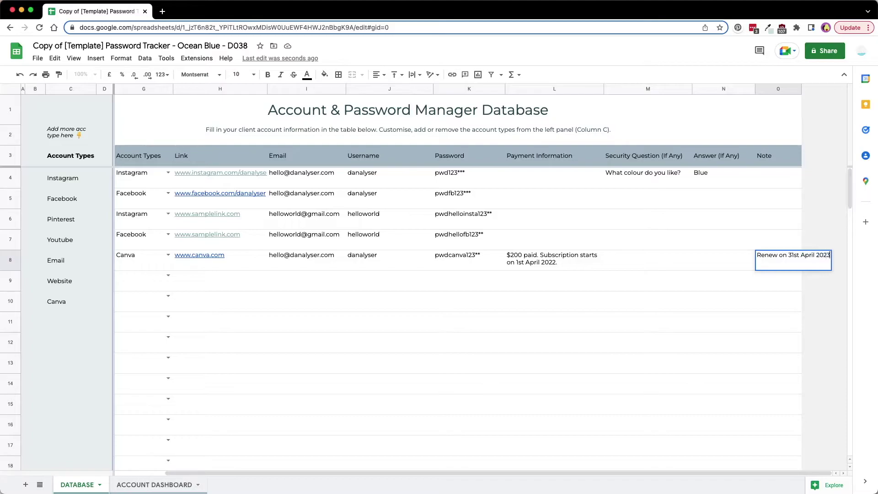
type(".")
key("Return")
left_click(776, 260)
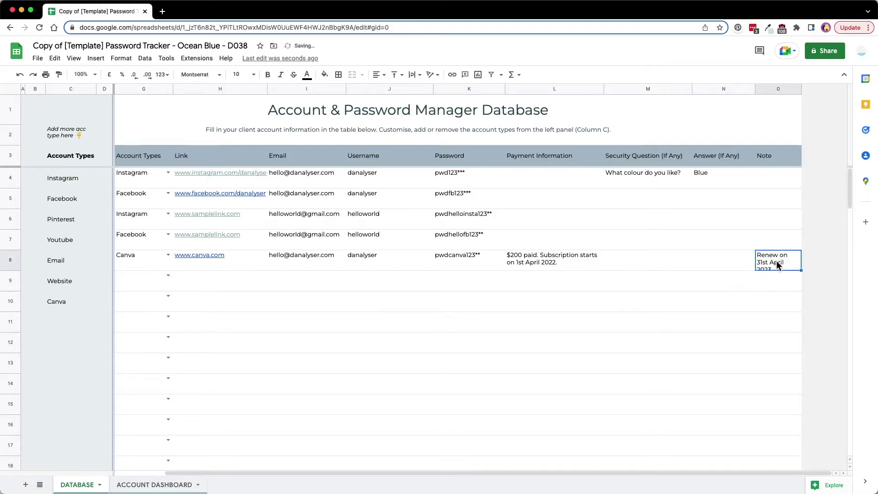
Copy the first account's security question and answer into the Canva row
left_click(635, 262)
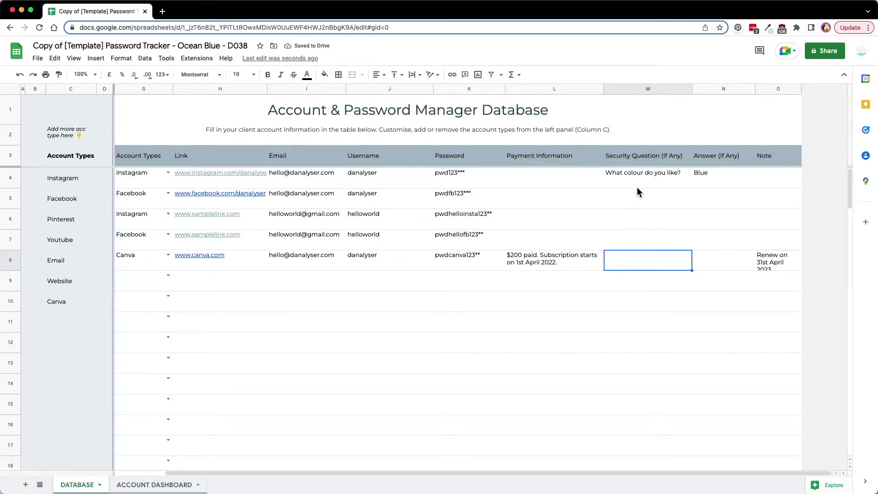
left_click_drag(641, 177, 700, 179)
key("ctrl+c")
left_click(649, 260)
key("ctrl+v")
Review the client names, account types used and the Account Types list, selecting the cell below Canva
scroll(707, 295, "left", 2)
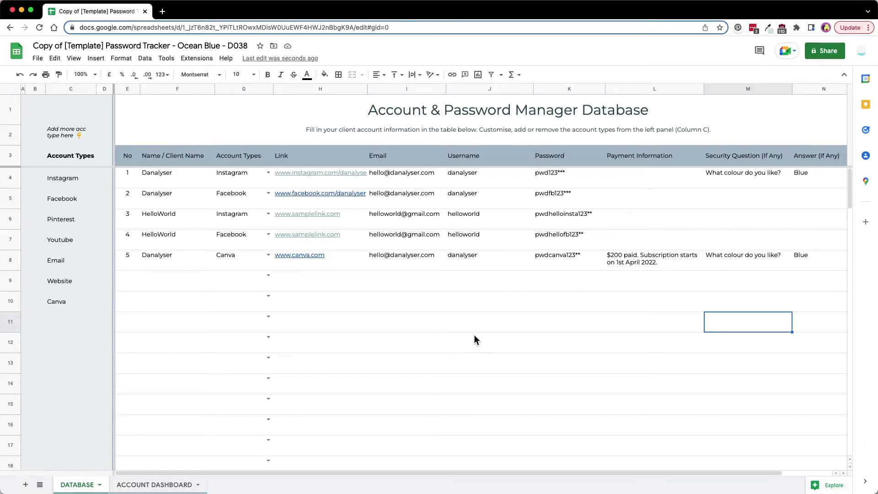
left_click_drag(191, 177, 187, 256)
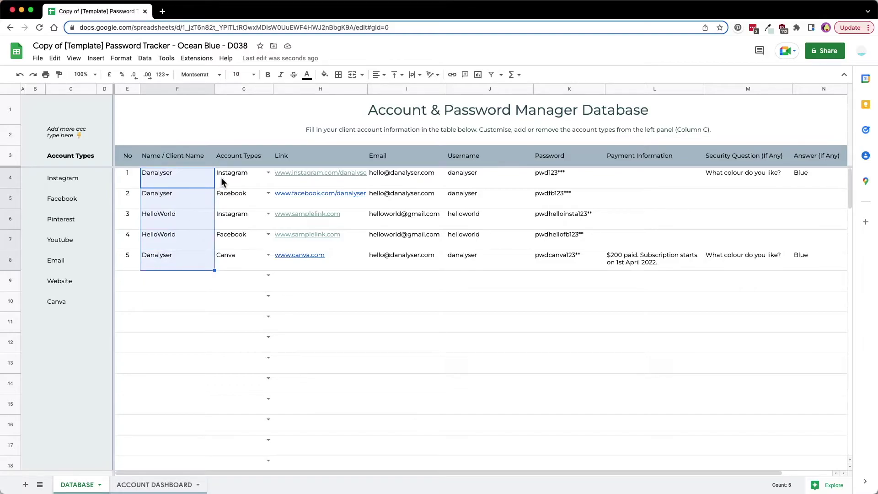
left_click_drag(221, 180, 225, 255)
left_click(224, 278)
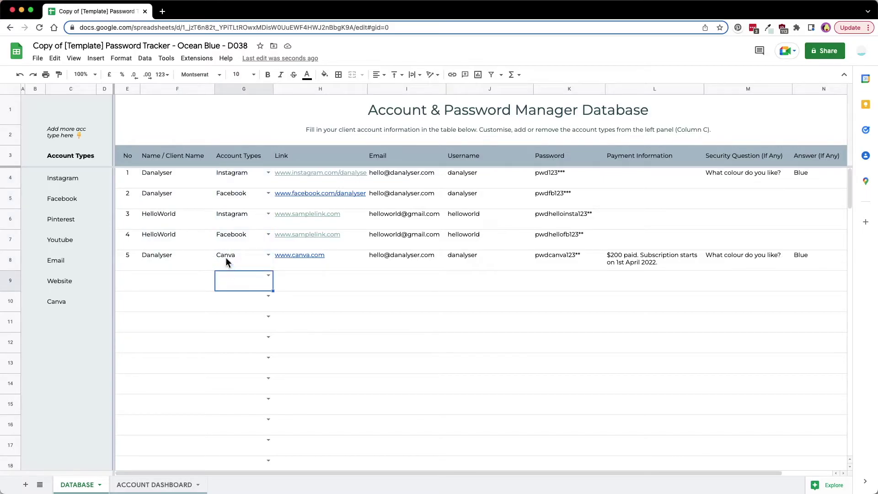
left_click_drag(74, 179, 65, 314)
left_click(64, 320)
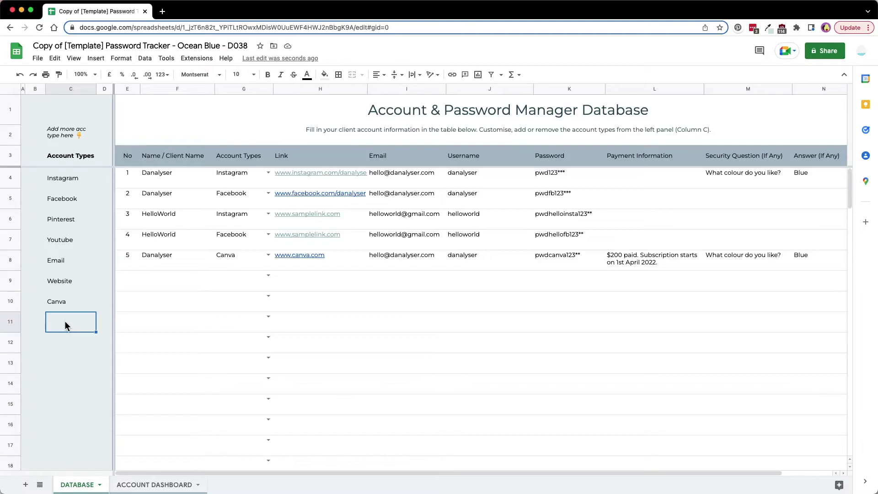
Add Spotify to the Account Types list and start row 6 with number 6 and client Danalyser
type("Spotify")
key("Return")
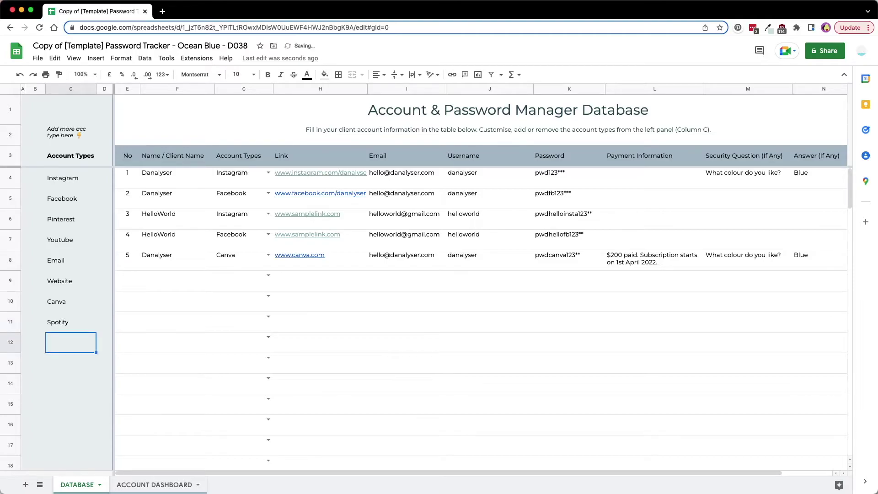
left_click(123, 282)
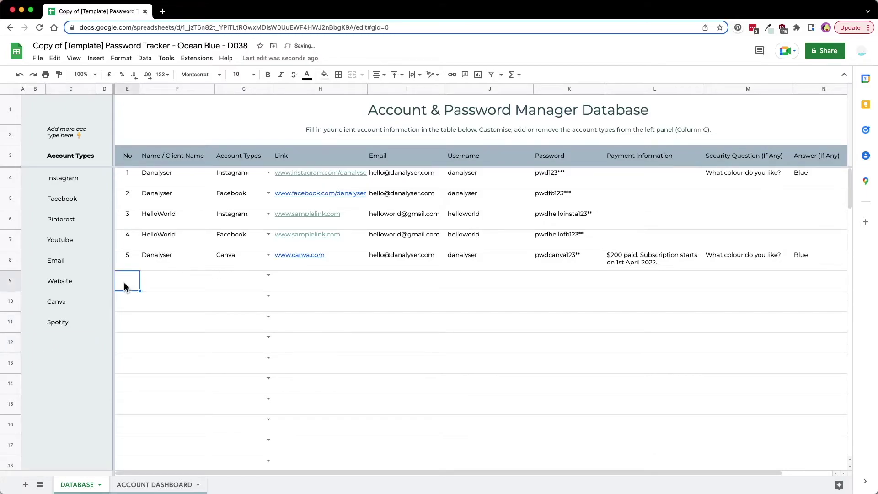
type("6")
key("Tab")
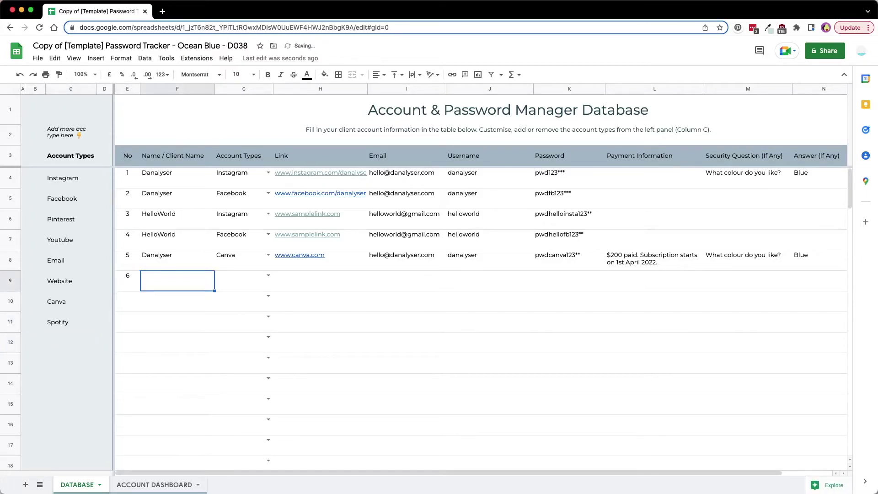
type("Dan")
key("Return")
key("Right")
key("Up")
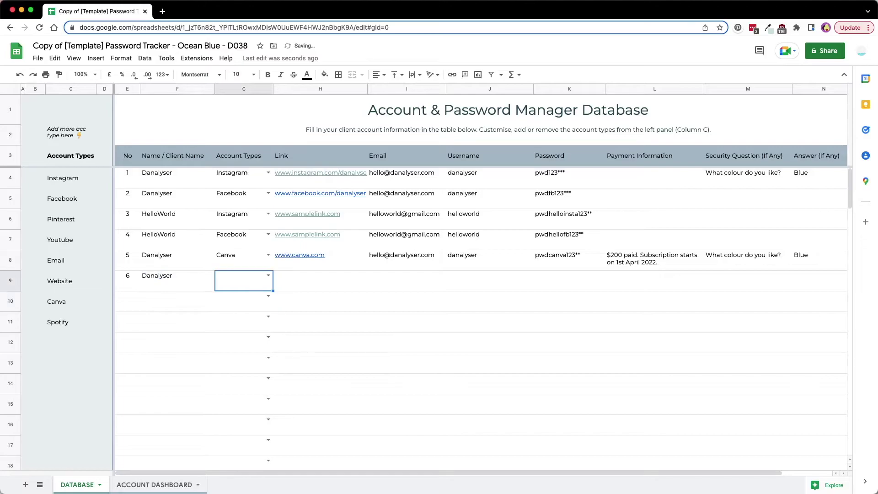
left_click(264, 276)
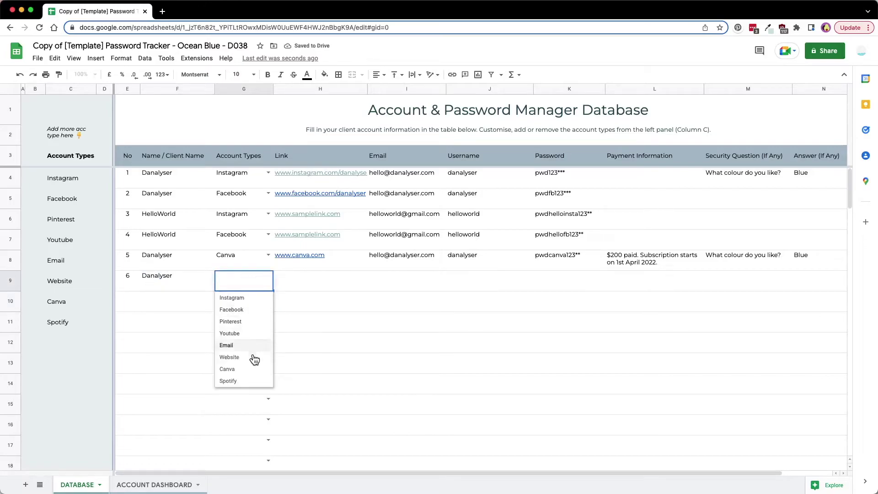
left_click(232, 381)
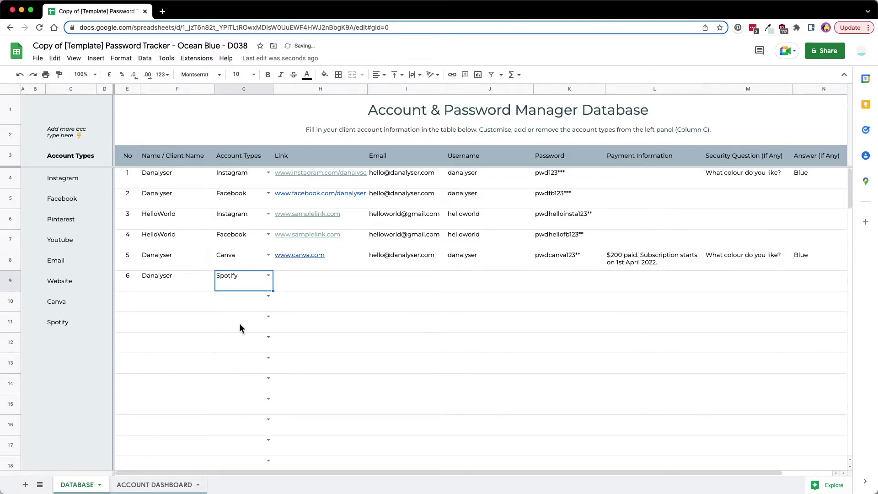
left_click(310, 288)
type("www.s")
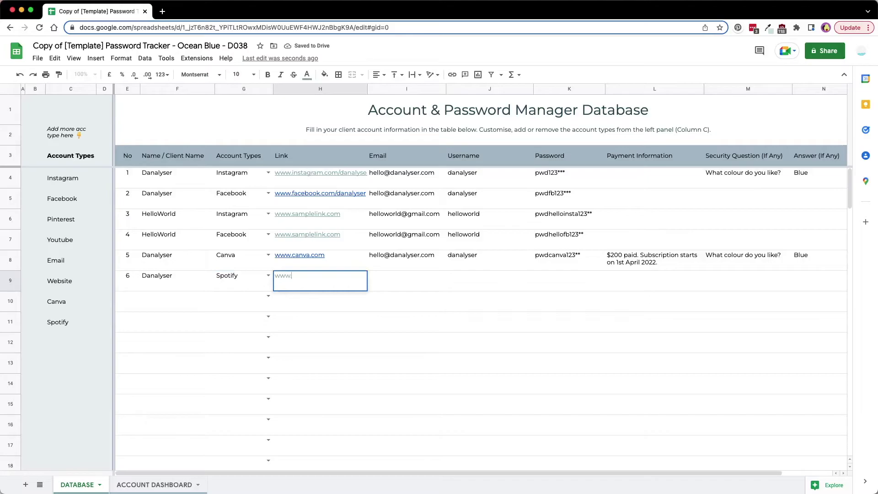
type("potify.com")
key("Tab")
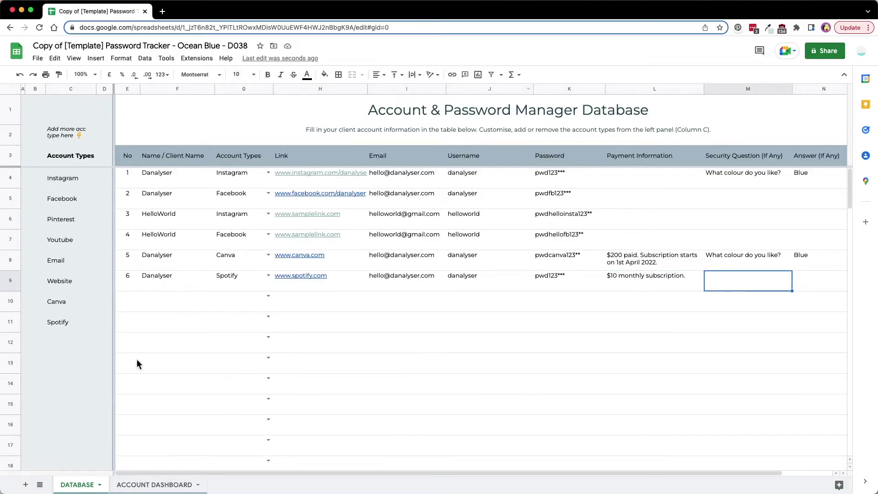
left_click(133, 484)
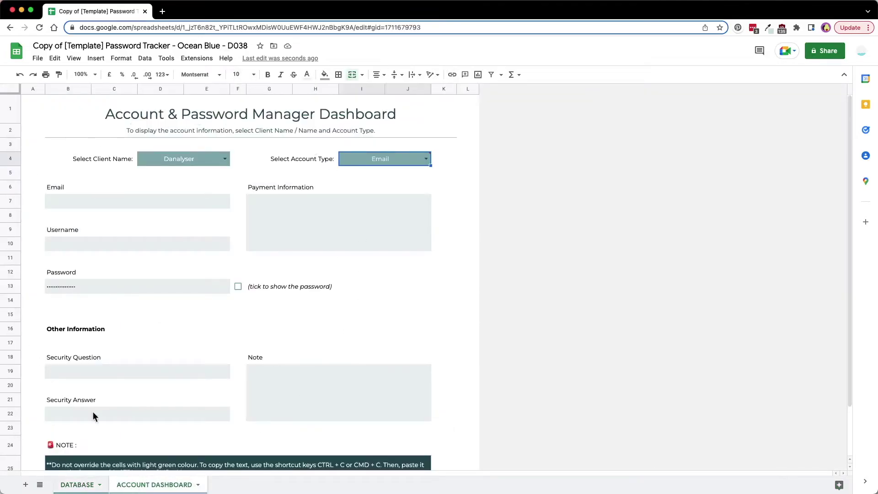
Select client Danalyser and account type Instagram on the dashboard to show that account's details
left_click(226, 159)
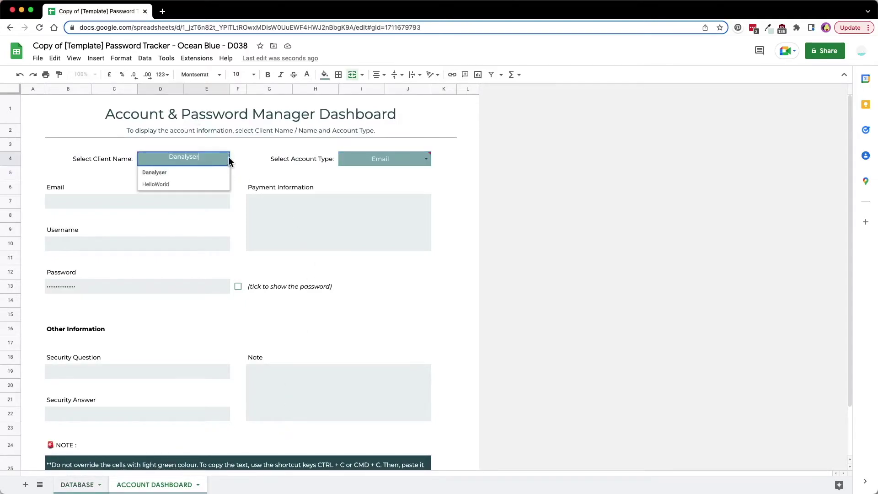
left_click(91, 161)
left_click(297, 165)
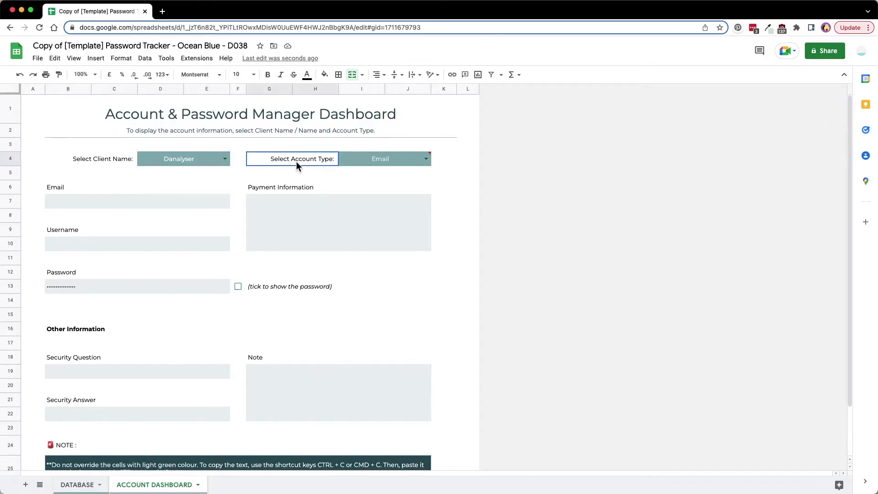
left_click(224, 160)
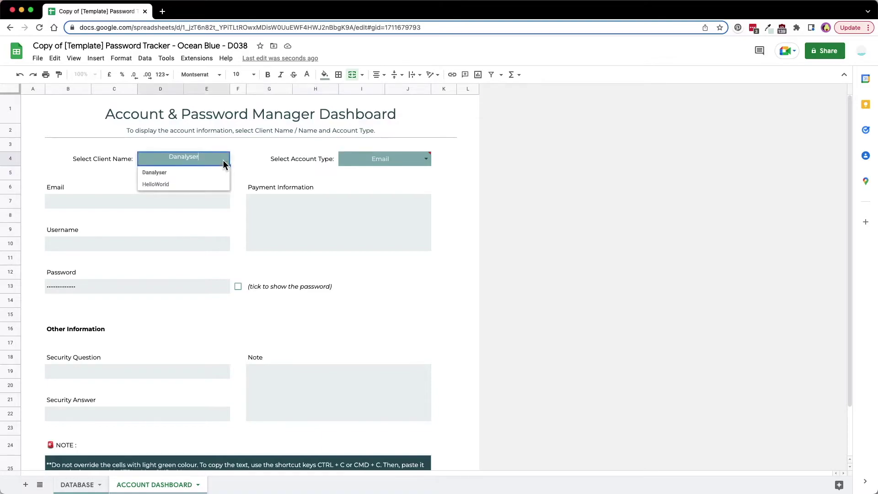
left_click(161, 177)
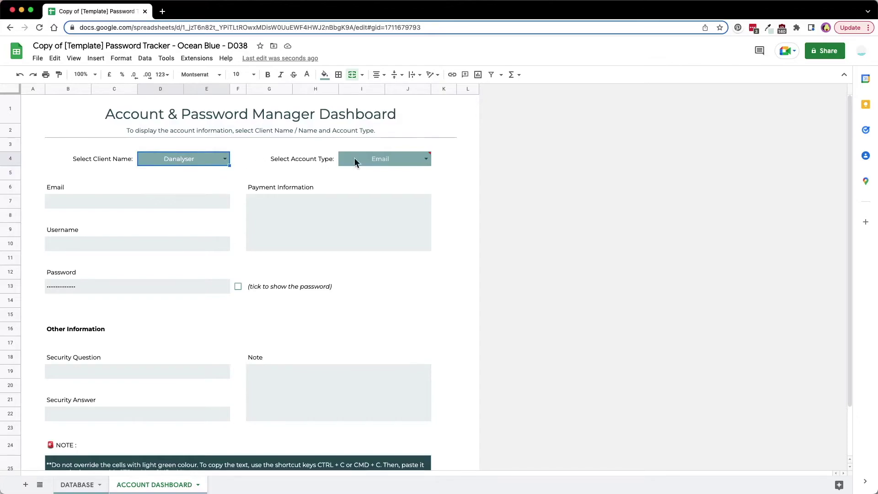
double_click(396, 161)
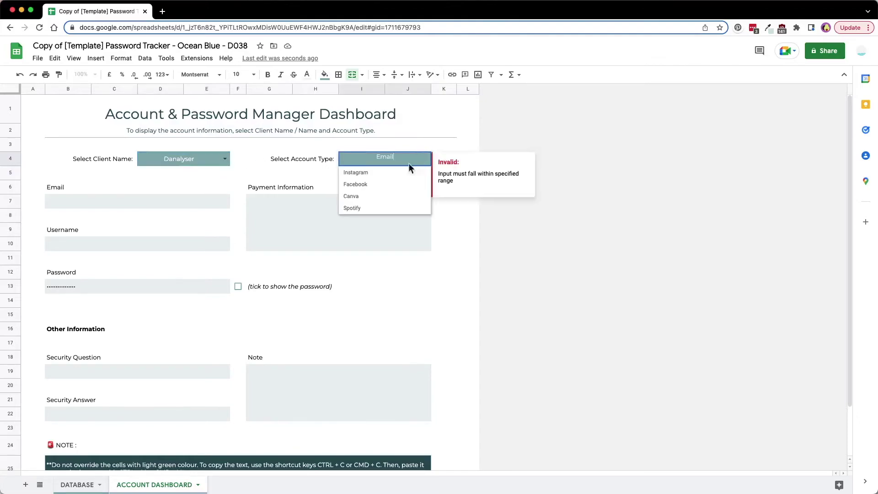
left_click(376, 176)
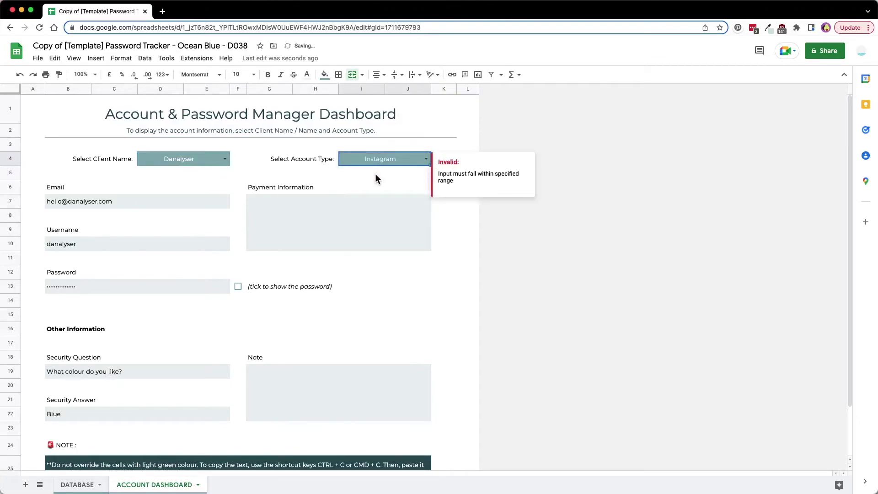
left_click(130, 202)
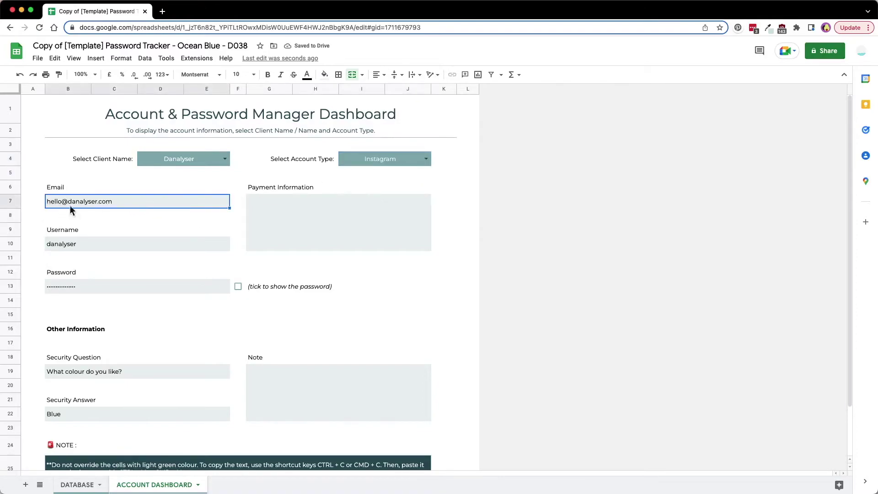
left_click(72, 247)
left_click(77, 288)
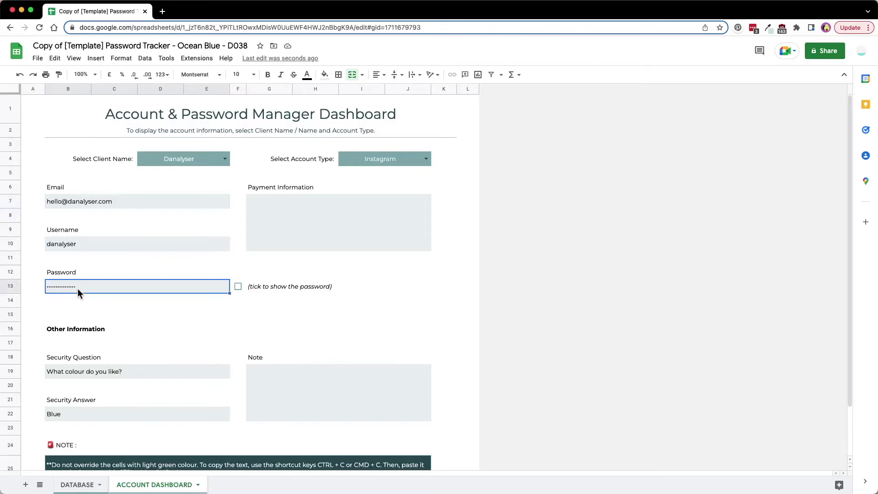
scroll(228, 317, "down", 3)
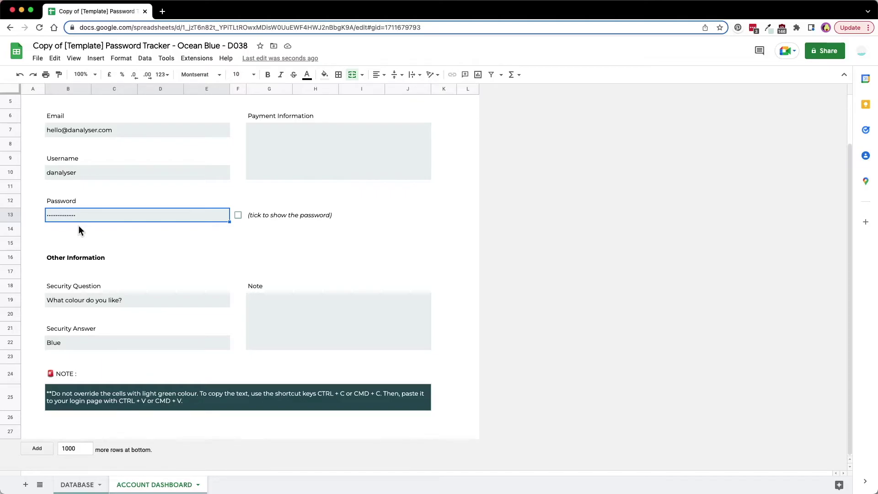
scroll(101, 205, "up", 3)
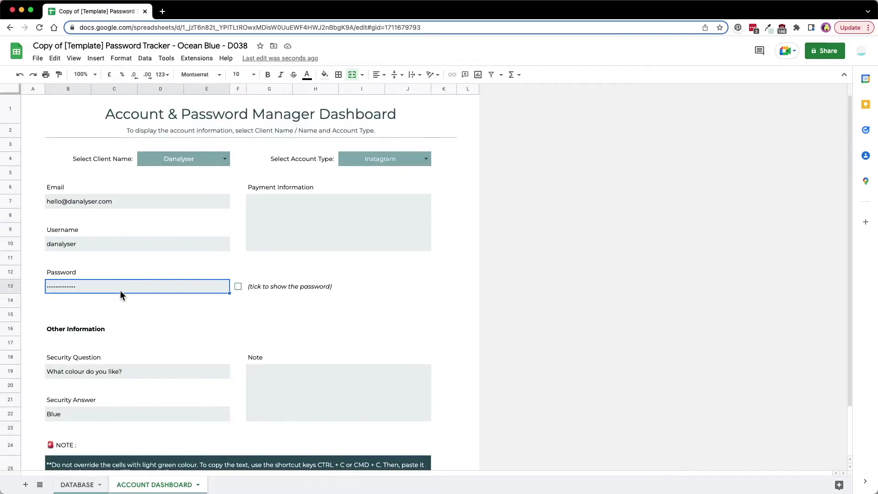
scroll(218, 247, "down", 1)
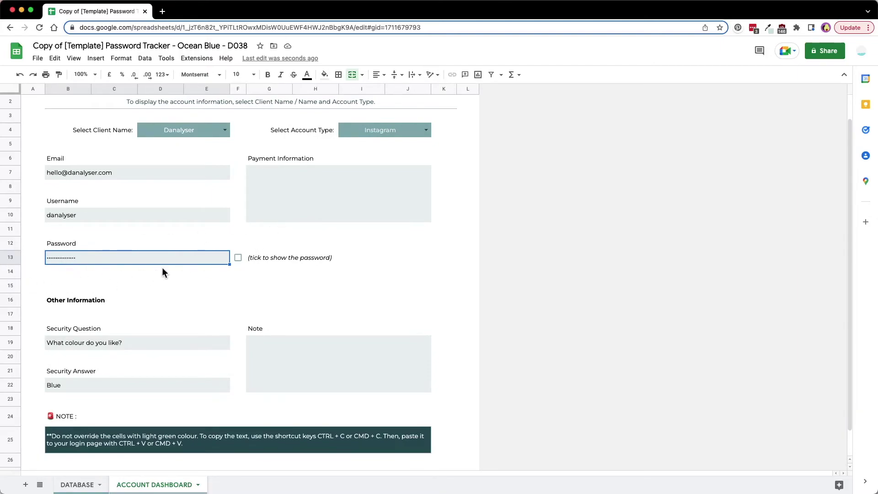
left_click(238, 257)
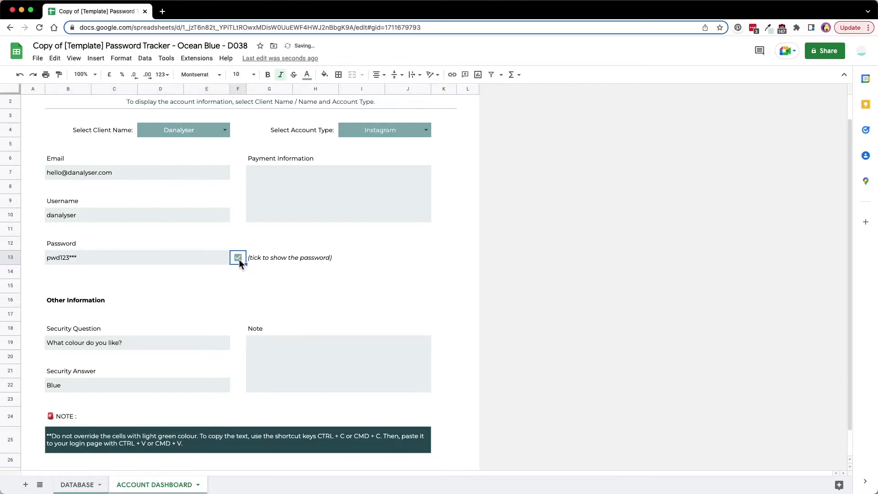
left_click(239, 258)
scroll(104, 274, "down", 2)
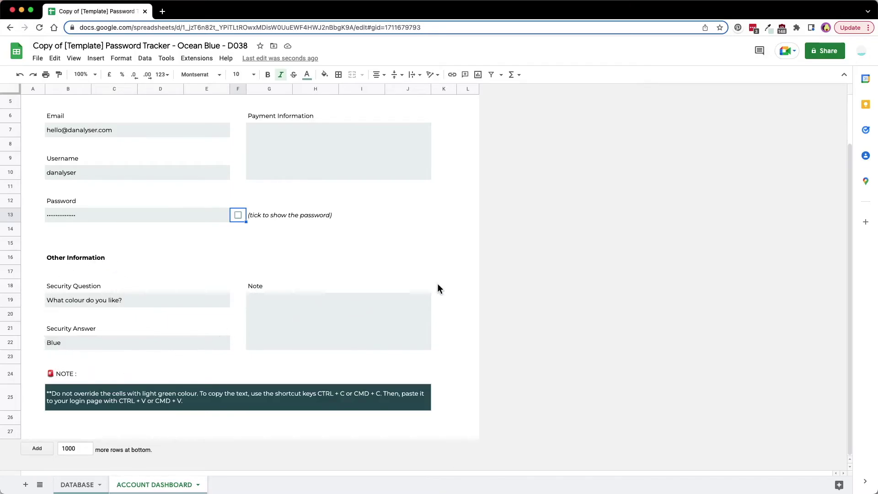
scroll(437, 284, "up", 3)
Choose Canva as the dashboard account type and check its payment information and renewal note
left_click(426, 158)
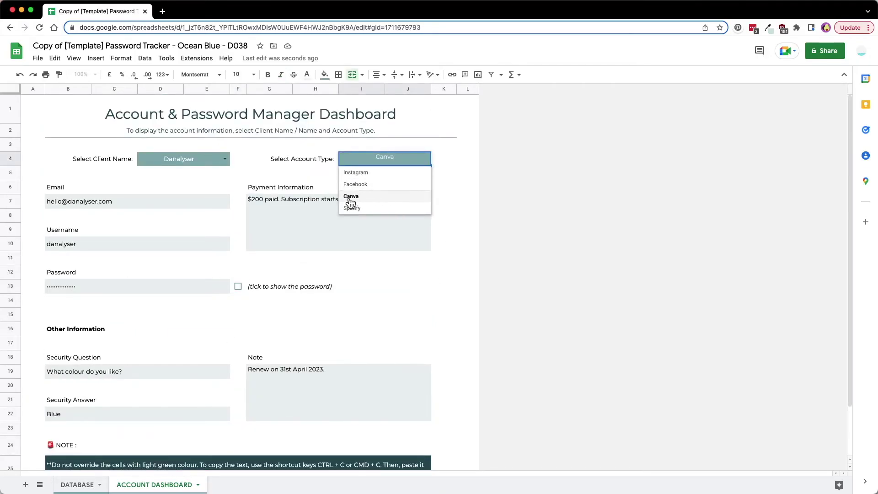
left_click(354, 199)
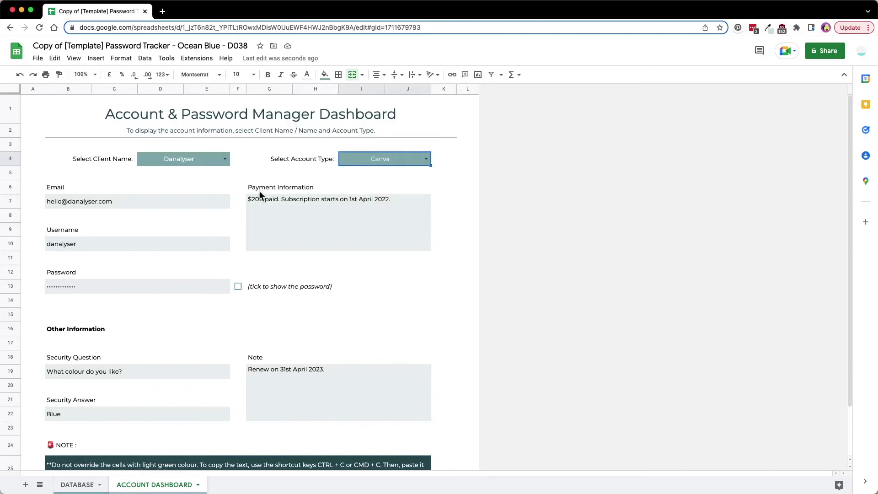
left_click(260, 204)
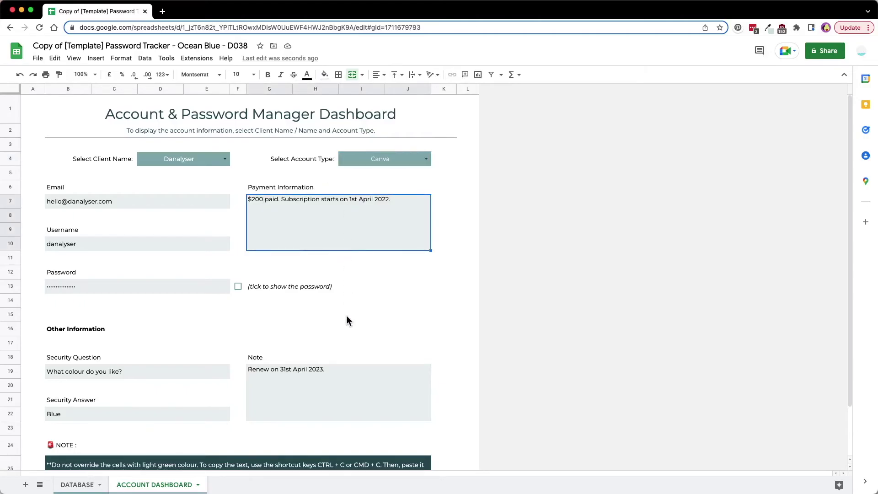
scroll(346, 315, "down", 1)
left_click(280, 354)
scroll(347, 196, "up", 1)
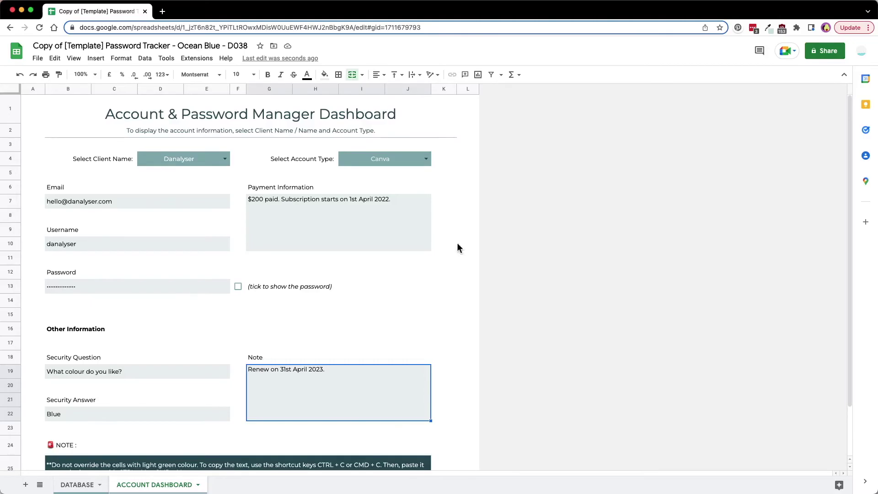
Review the Canva email, username and the formula behind the password field
scroll(461, 277, "down", 1)
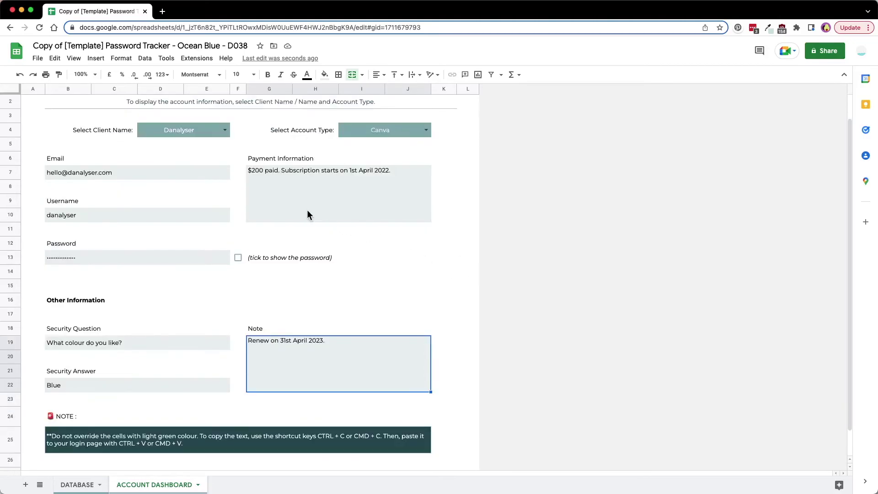
left_click(299, 188)
left_click(192, 178)
left_click(181, 211)
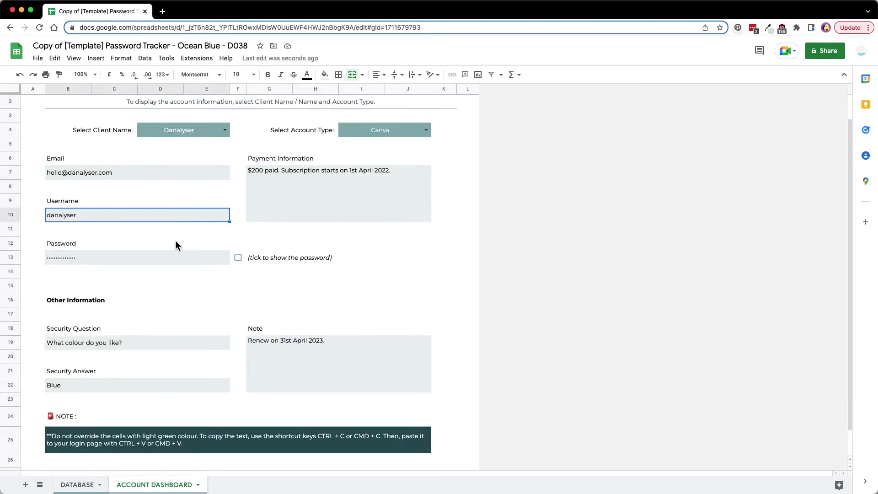
left_click(171, 256)
double_click(171, 256)
left_click(342, 229)
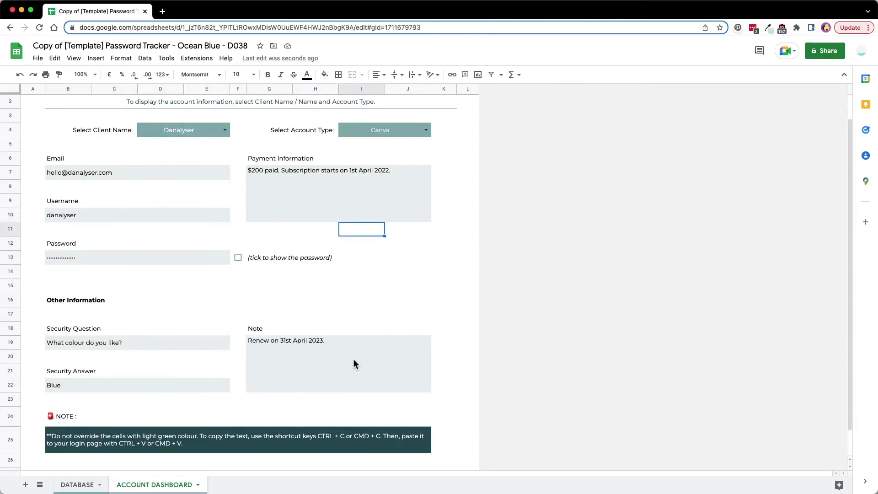
scroll(353, 359, "down", 2)
scroll(351, 344, "up", 3)
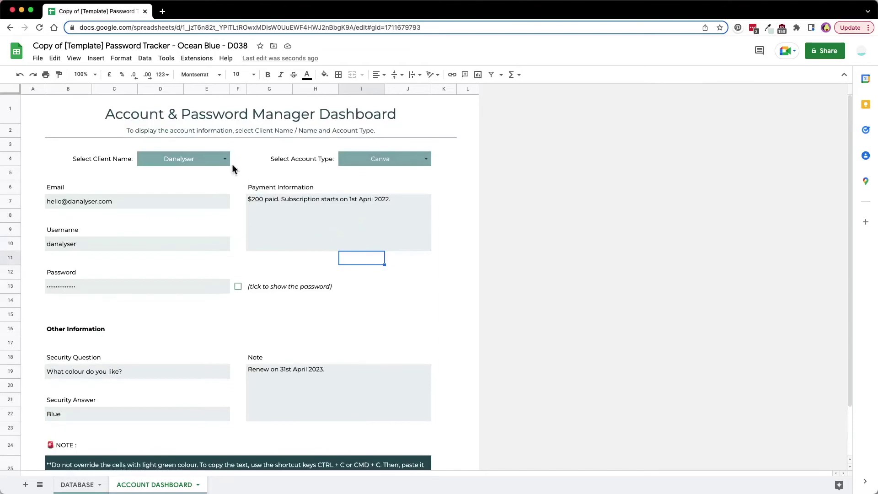
Reveal and re-hide the Canva password with the show-password checkbox, then return to DATABASE
left_click(225, 159)
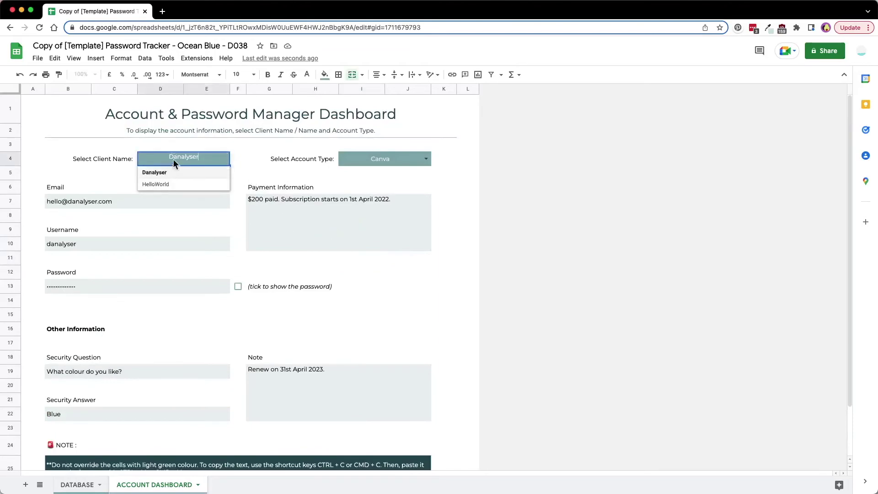
left_click(427, 159)
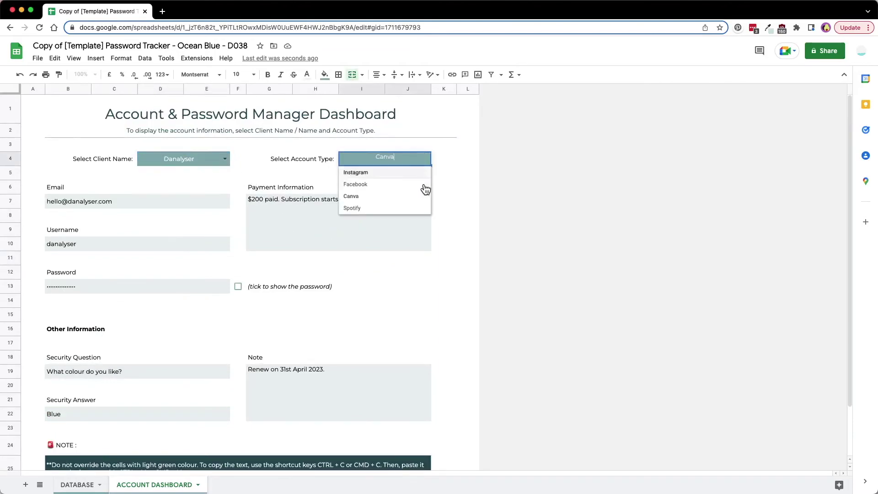
left_click(318, 269)
left_click(238, 286)
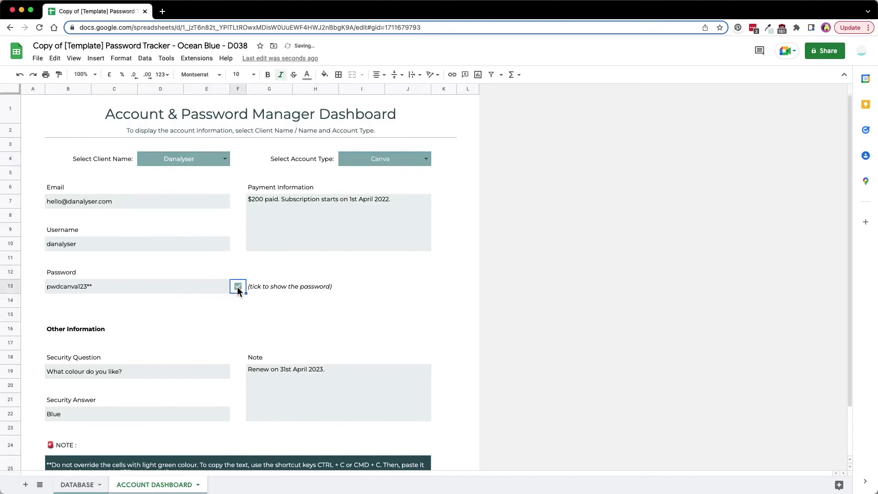
left_click(237, 287)
scroll(371, 301, "down", 3)
scroll(371, 305, "up", 3)
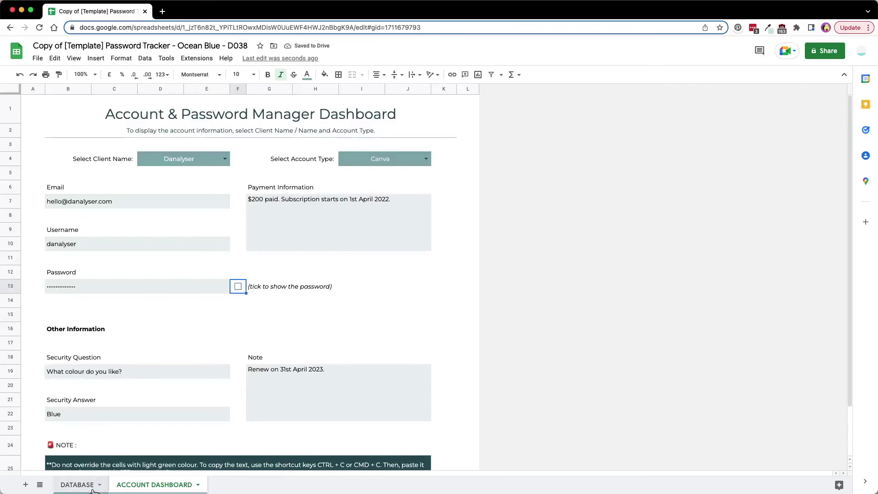
left_click(77, 485)
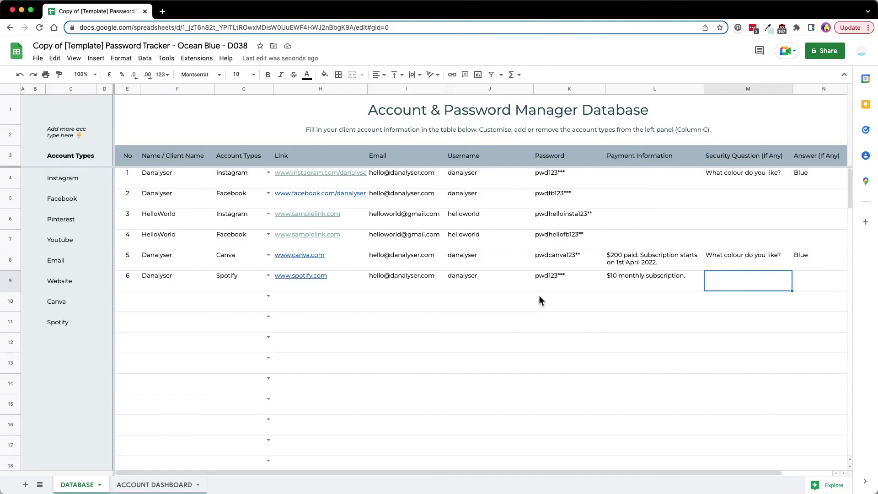
Go to the DATABASE sheet, whose six account rows end with a $10 monthly Spotify subscription
left_click(398, 326)
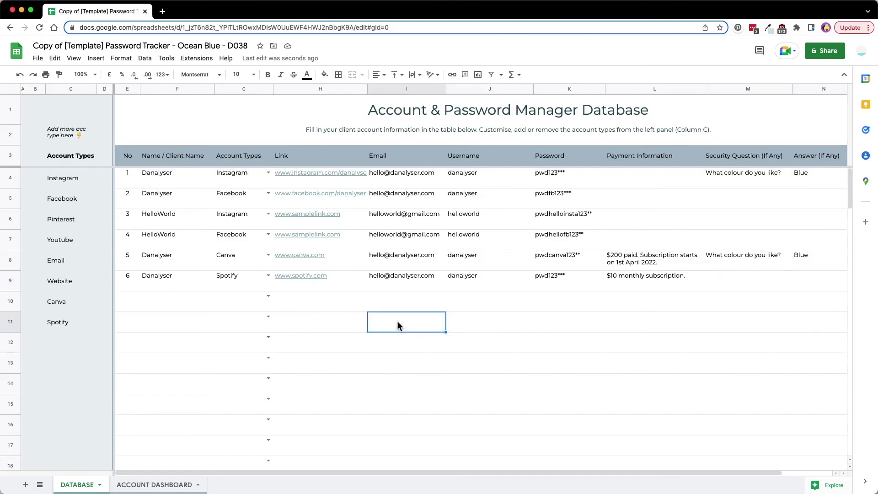